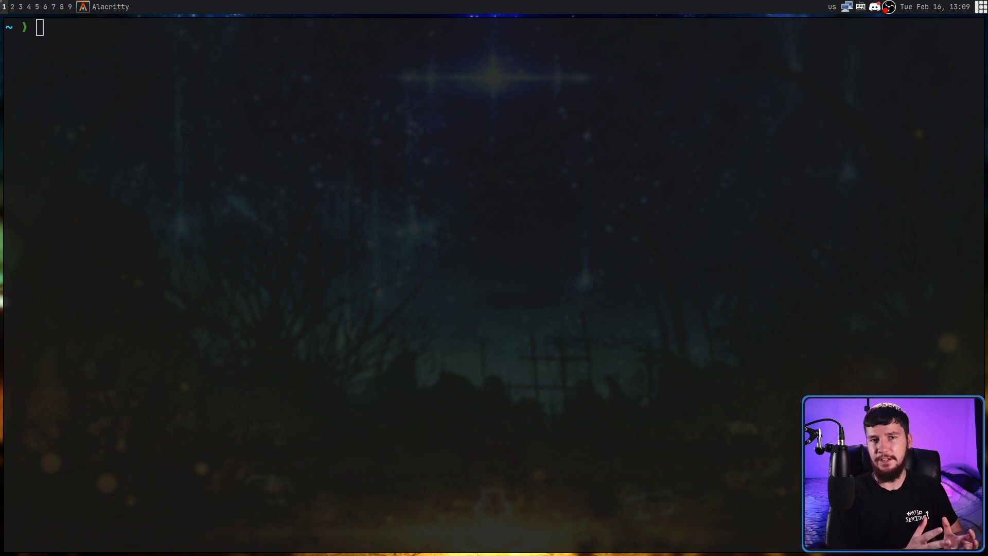
Step: List all fetched feeds as plain text with sfeed_plain $HOME/.sfeed/feeds/*
left_click(374, 429)
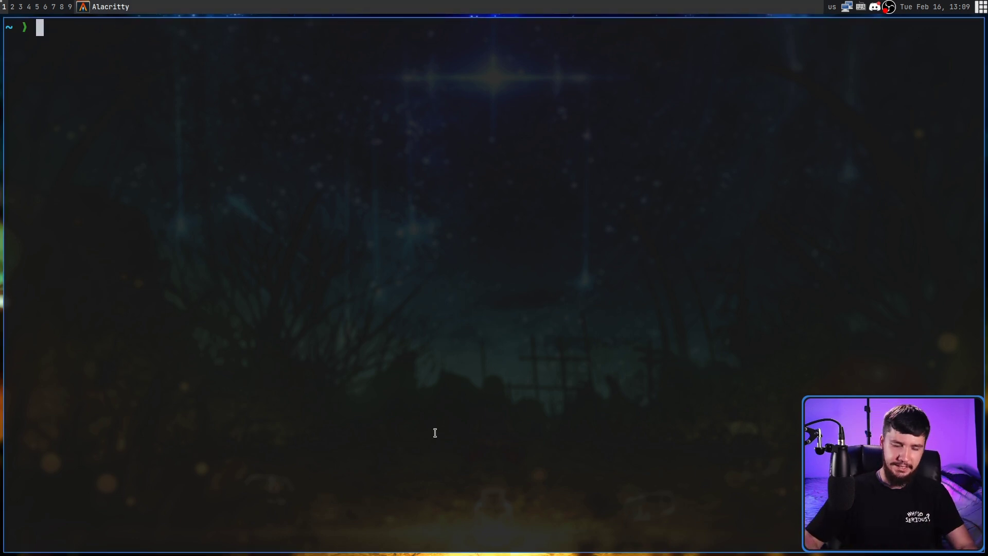
type("sfeed_plain $HOME/.sfeed/feeds/*")
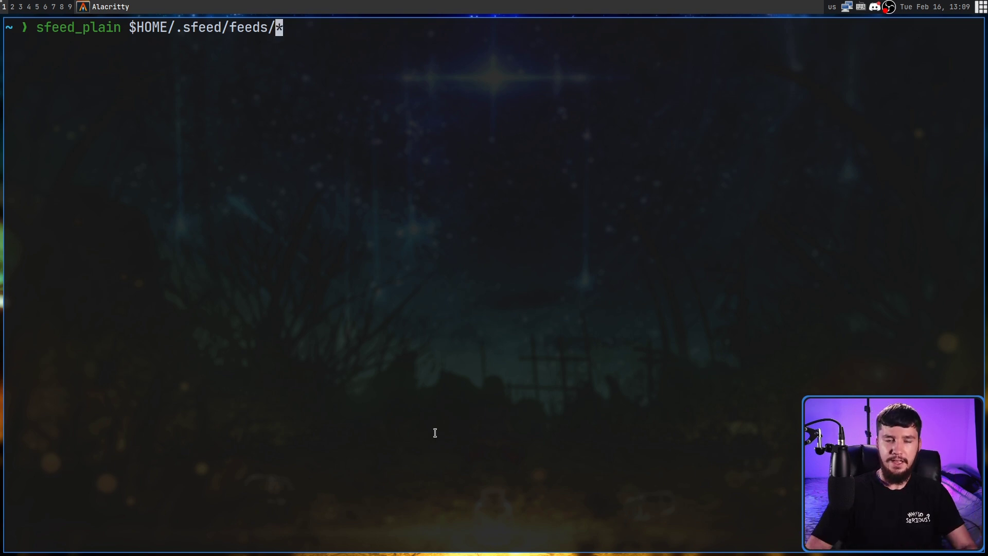
key("Return")
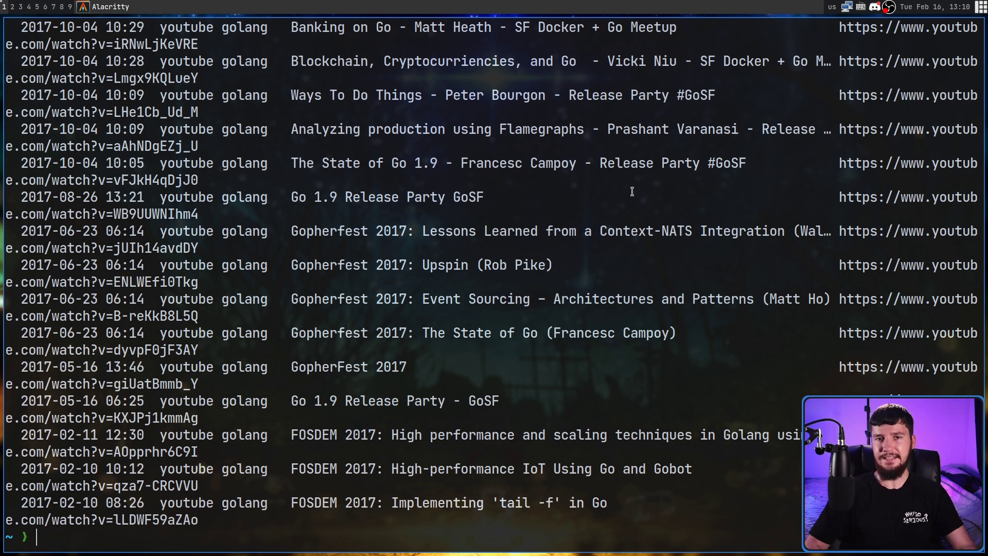
Step: Render the feeds with sfeed_html, save the output to test.html, and open the home folder
key("Up")
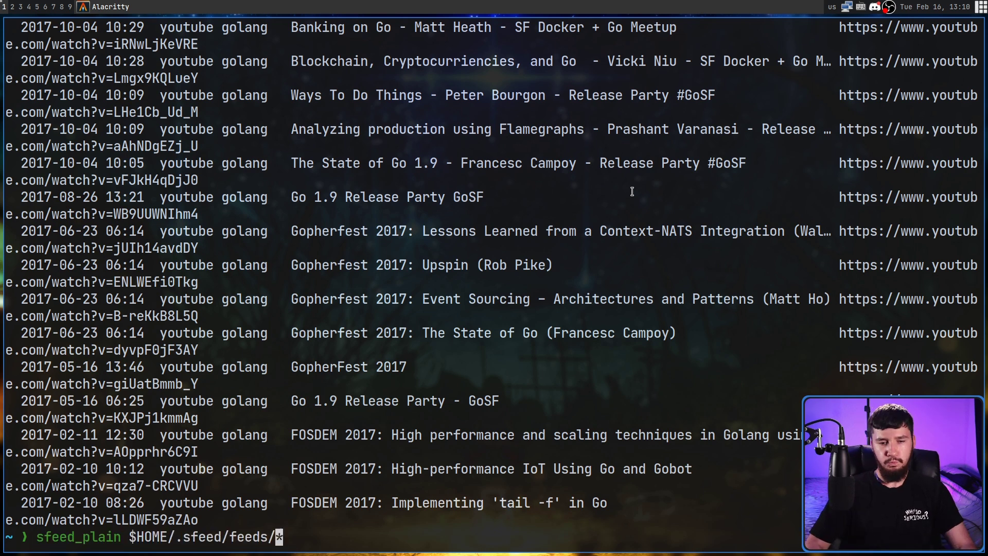
key("Home")
key("Right")
key("Right")
key("Right")
key("Right")
key("Right")
key("Right")
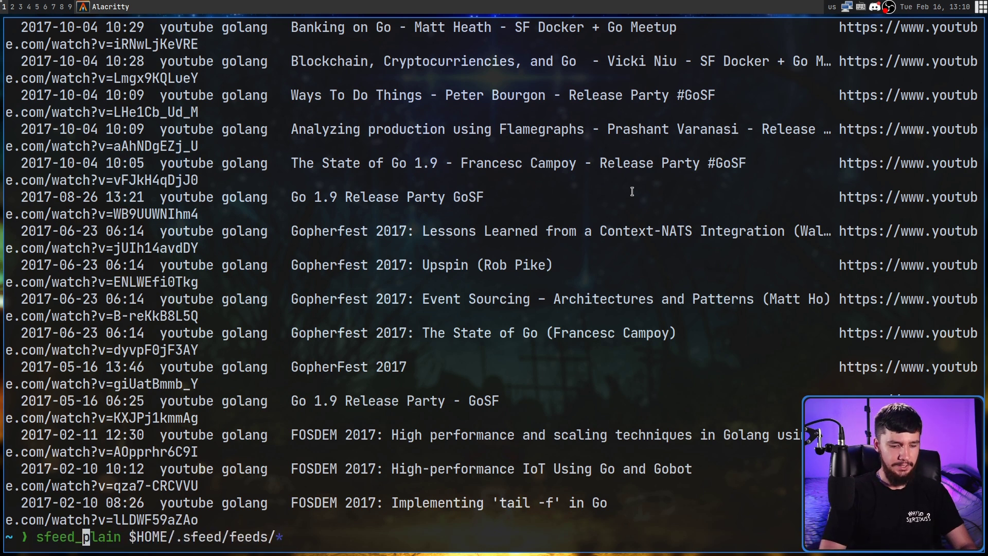
key("alt+d")
type("html")
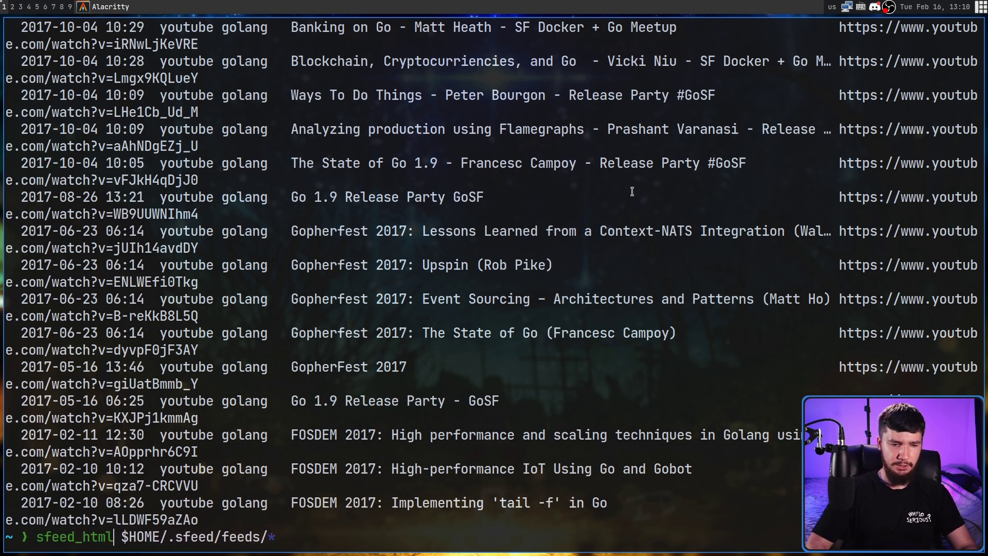
key("Return")
key("Up")
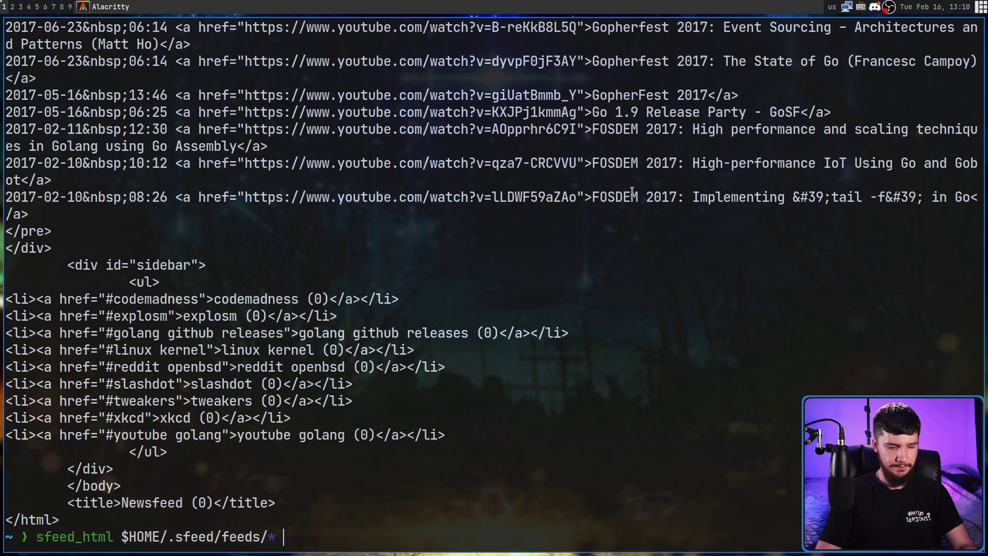
type("> test")
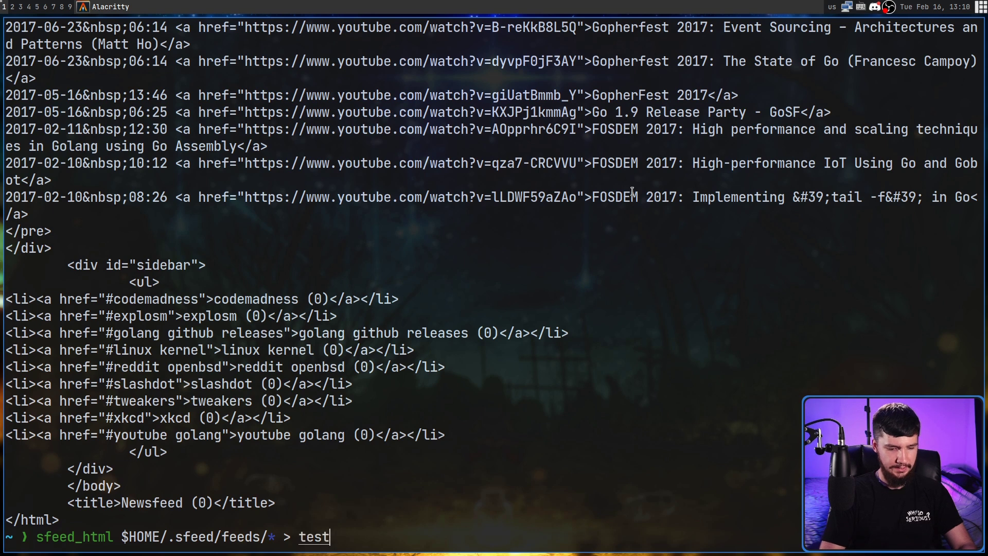
type(".html")
key("Return")
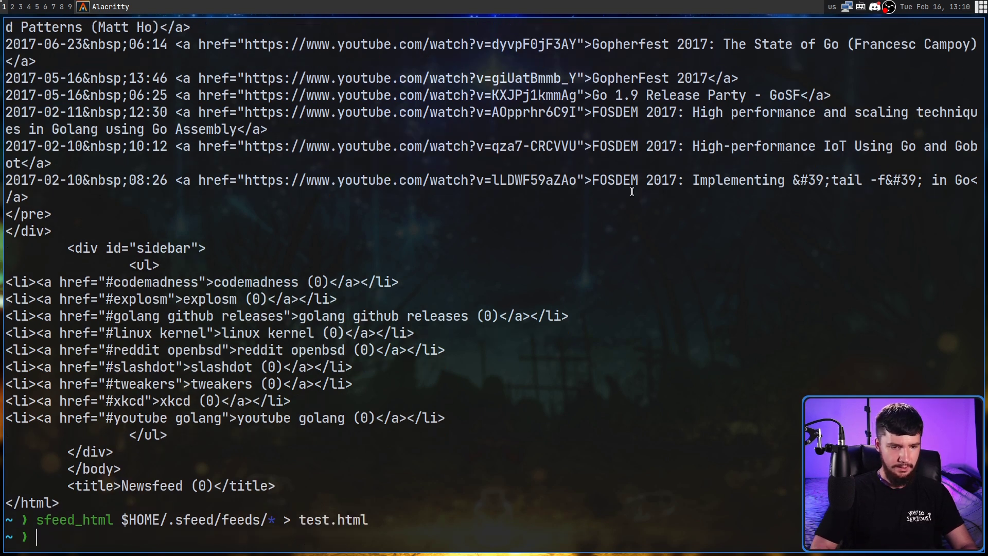
key("super+e")
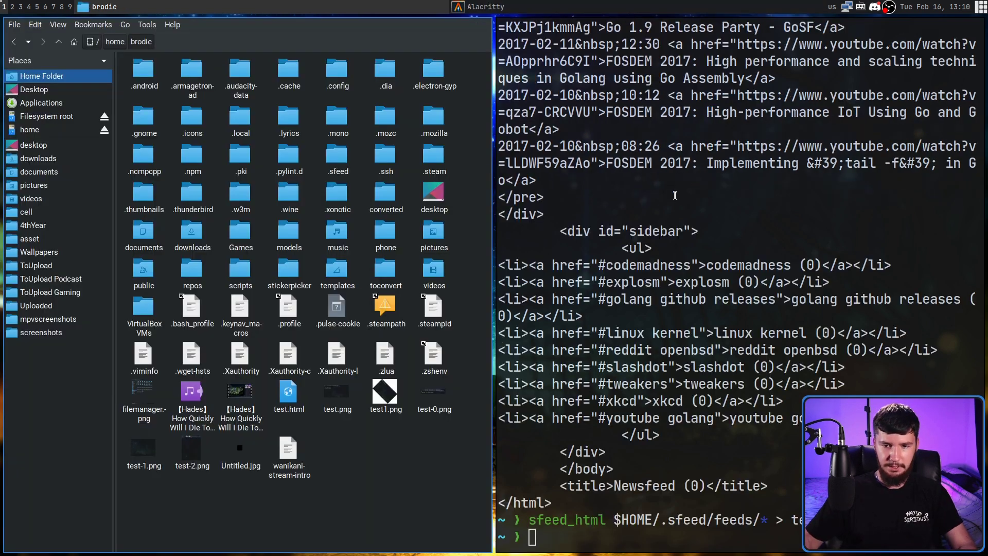
Step: Open test.html in full-screen Firefox and scroll through its per-feed Newsfeed sections
left_click(289, 396)
double_click(289, 396)
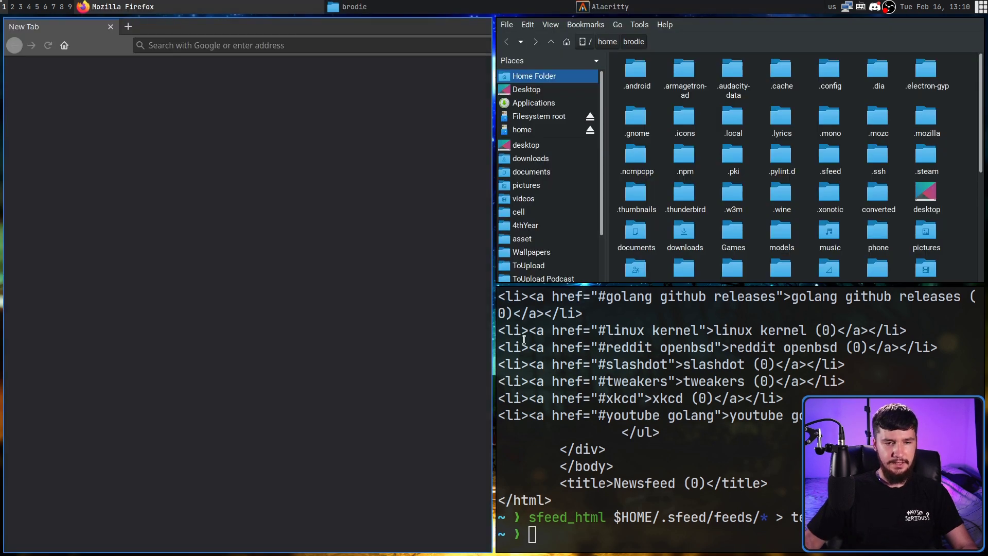
key("F11")
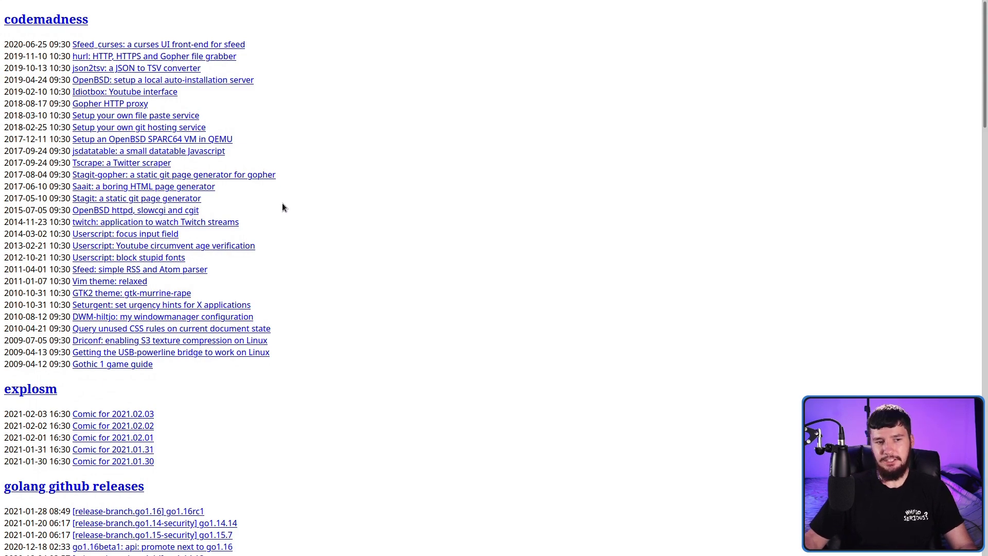
scroll(282, 206, "down", 15)
scroll(282, 208, "down", 5)
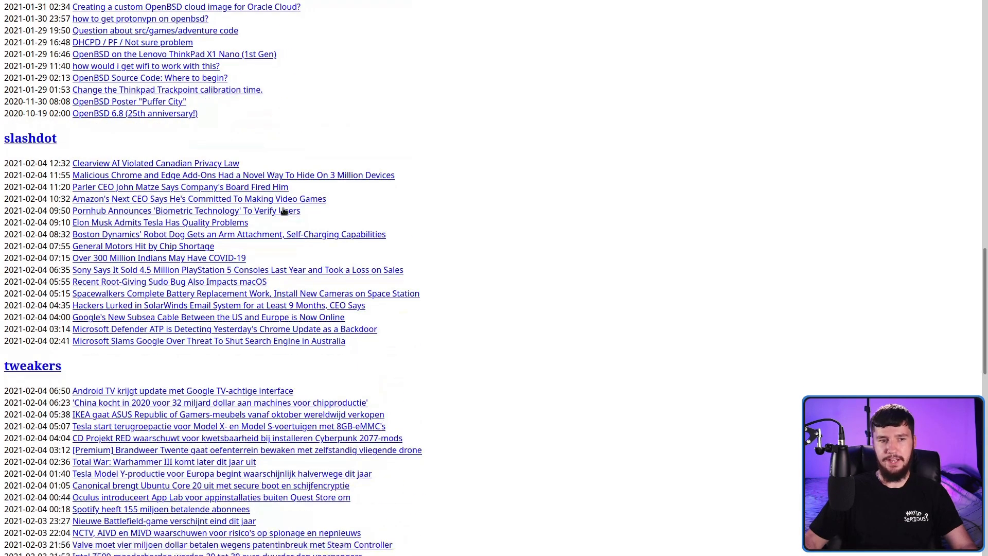
scroll(283, 213, "up", 20)
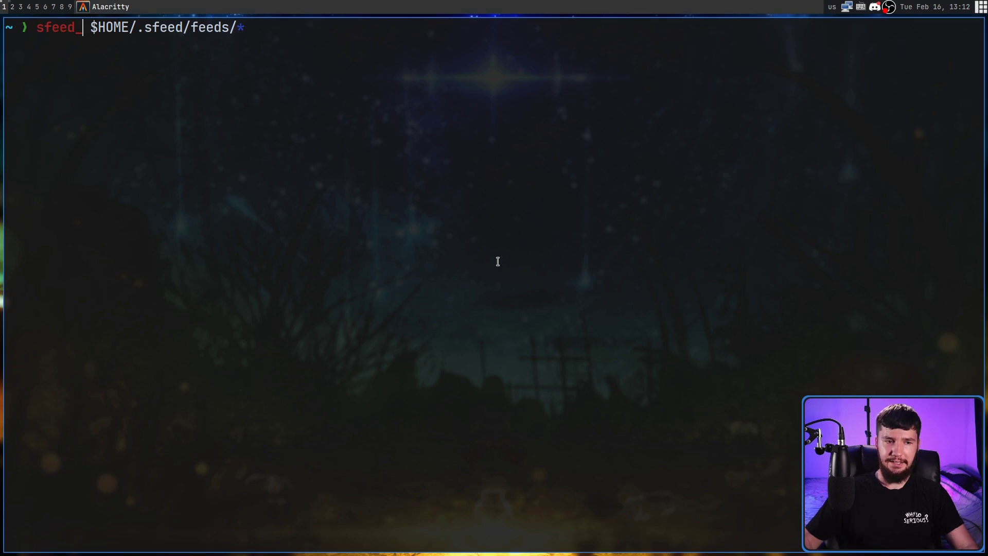
Step: Output all feeds as Atom XML with sfeed_atom, then in twtxt format with sfeed_twtxt
type("atom")
key("Return")
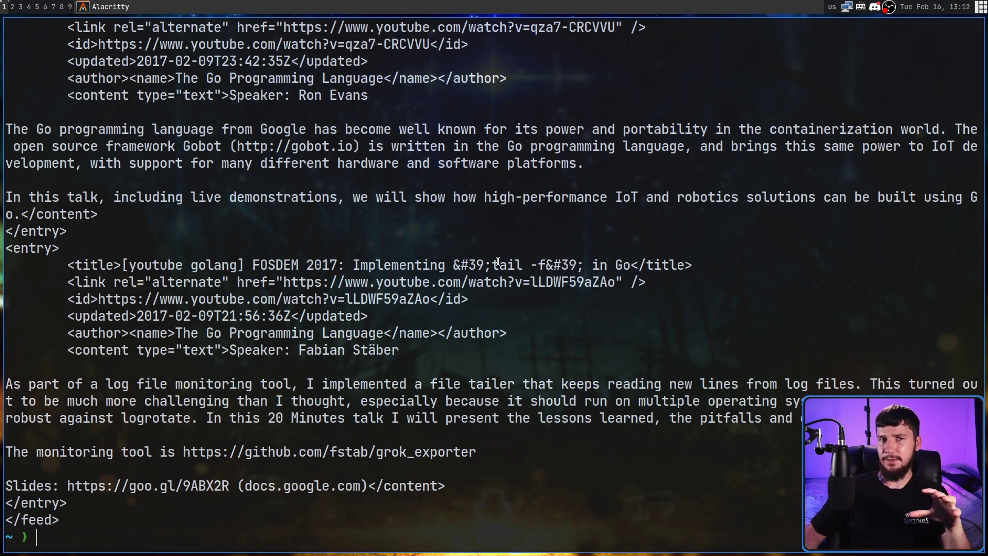
key("Up")
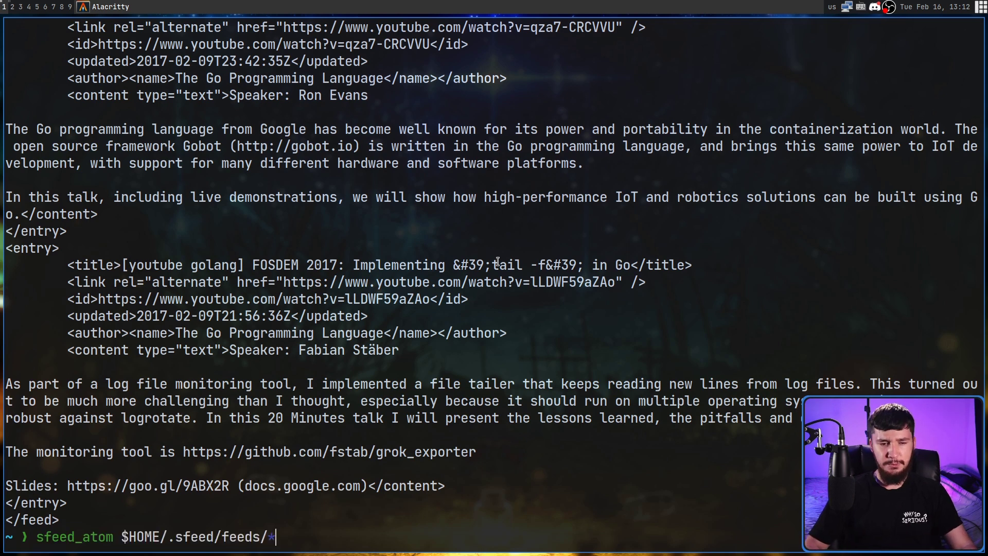
key("Home")
key("Right")
key("Right")
key("Right")
key("Right")
key("Right")
key("Right")
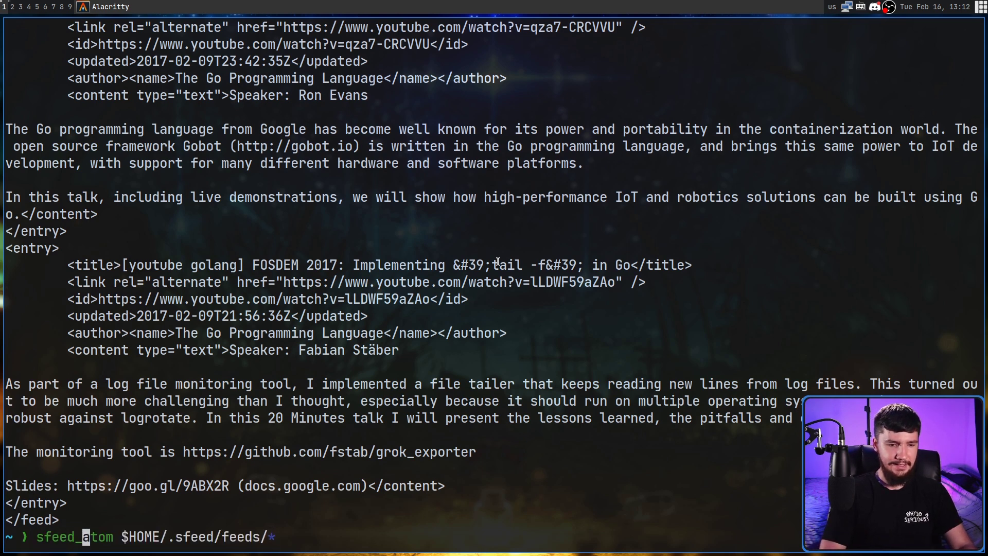
key("BackSpace")
key("Delete")
key("Delete")
key("Delete")
key("Delete")
type("_twtxt")
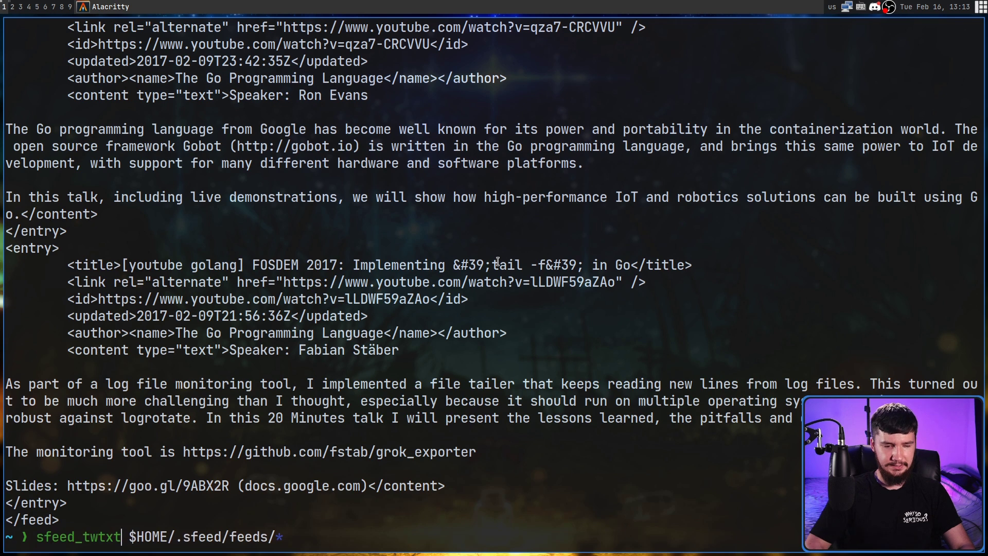
key("Return")
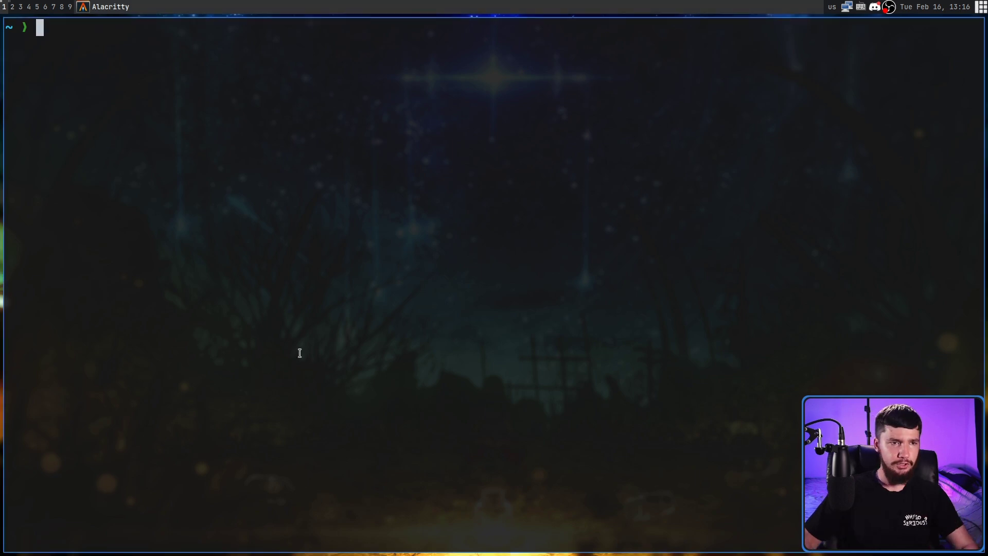
Step: Run rssreader and open the '5.11: mainline' linux kernel item from the dmenu list
type("rssreader")
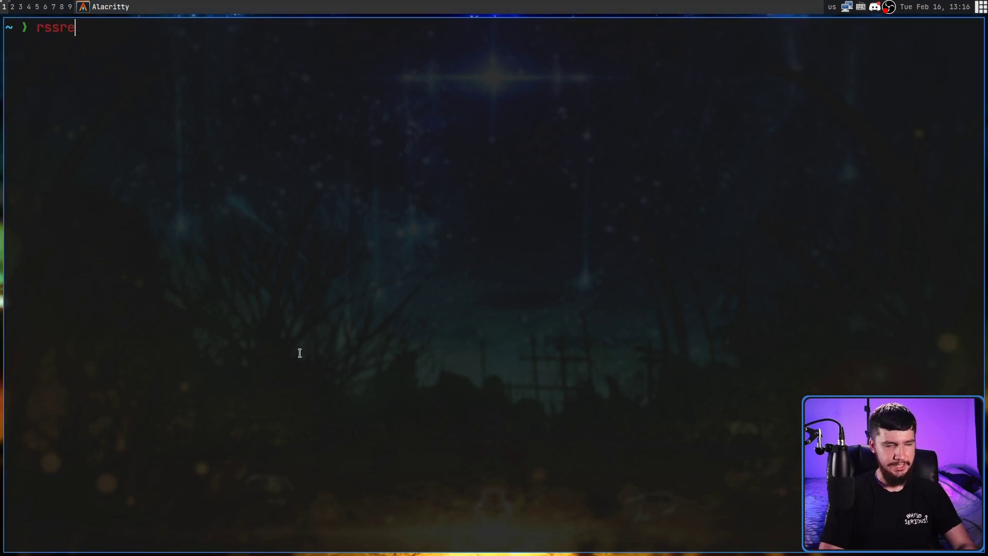
key("Return")
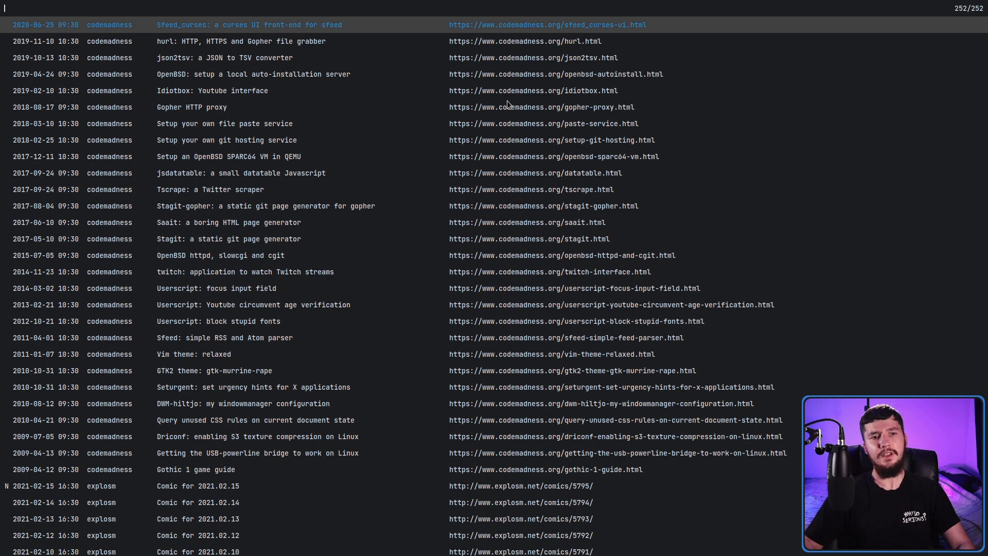
key("j")
key("j")
key("j")
key("j")
key("j")
key("j")
key("j")
key("j")
key("j")
key("j")
key("j")
key("j")
key("j")
key("j")
key("j")
key("j")
key("j")
key("j")
key("j")
key("j")
key("j")
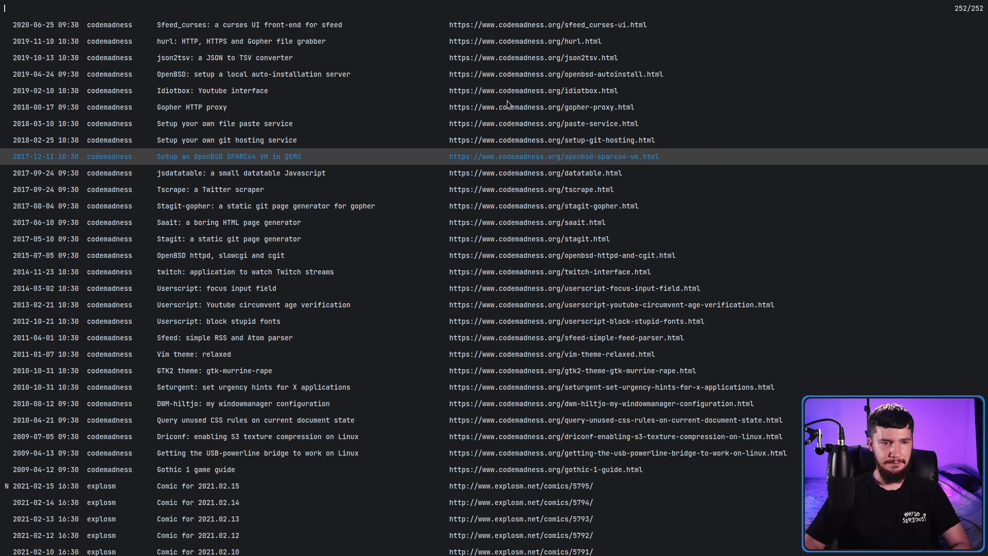
key("j")
key("j")
key("j")
key("j")
key("j")
key("j")
key("j")
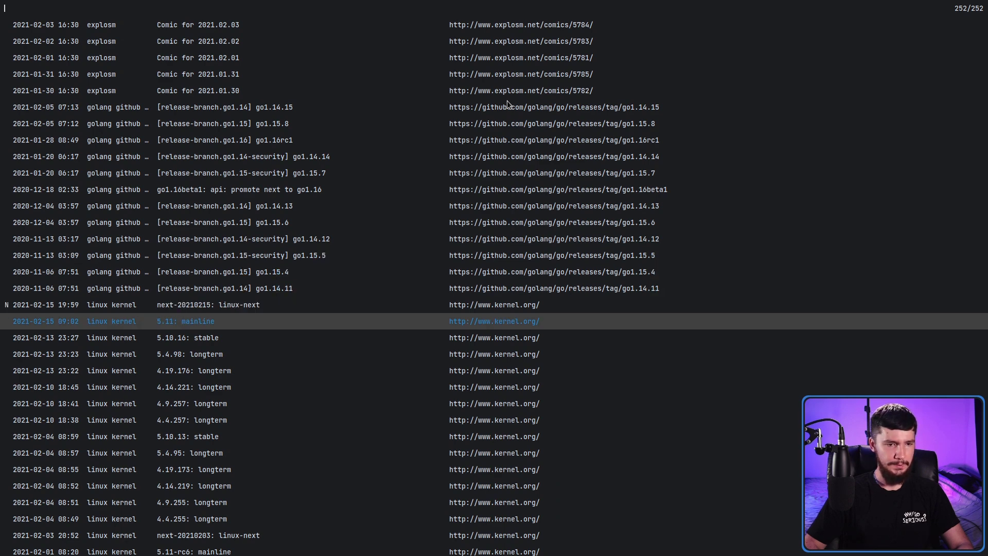
key("j")
key("k")
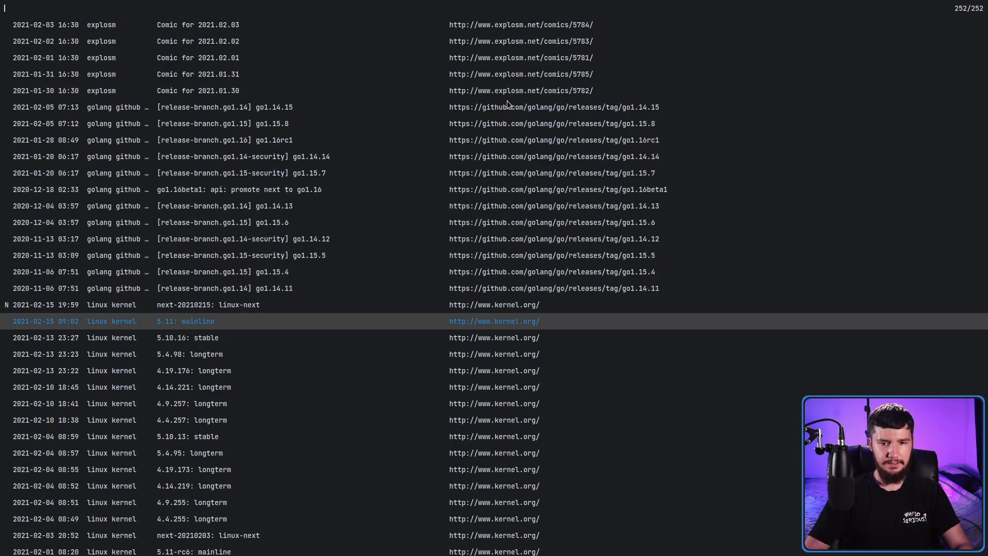
key("o")
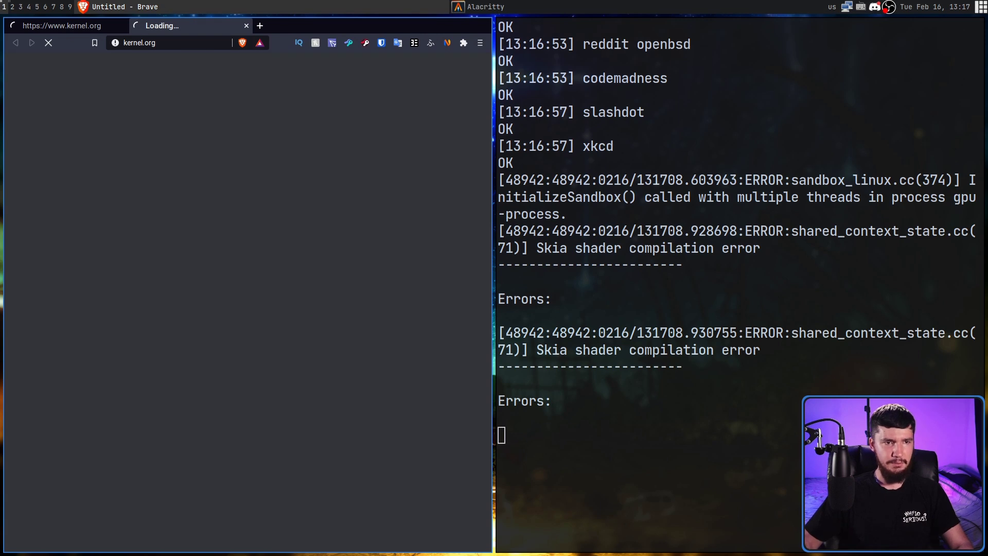
Step: Toggle the kernel.org Brave window out of full-screen and close it
key("super+space")
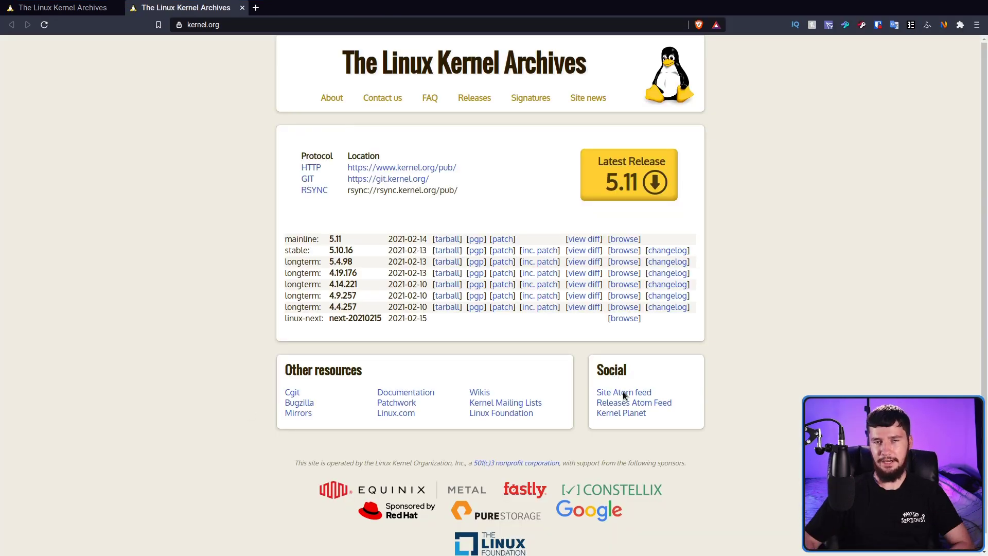
key("super+space")
key("super+shift+c")
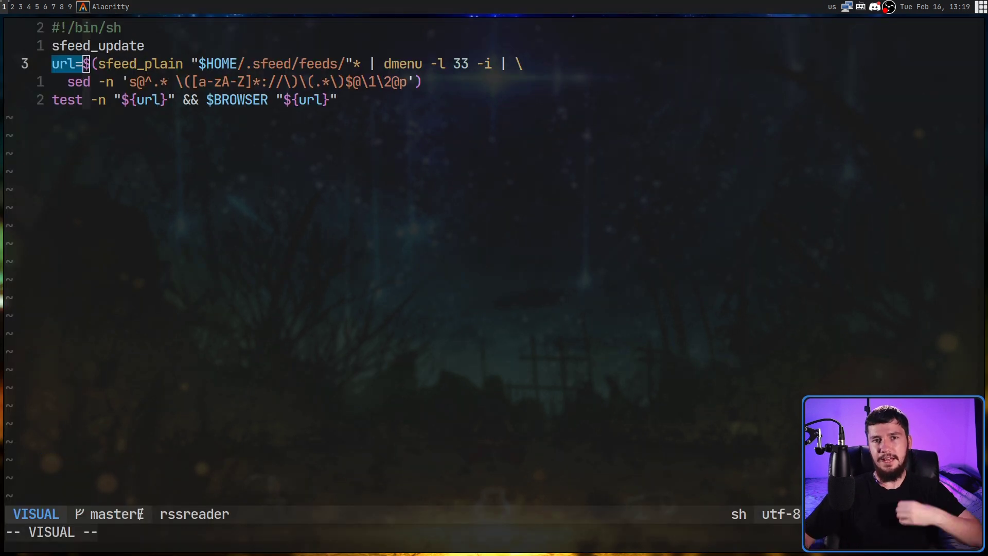
Step: Highlight the sfeed_plain command, feeds path and sed pattern in rssreader, undoing an accidental edit
left_click(165, 49)
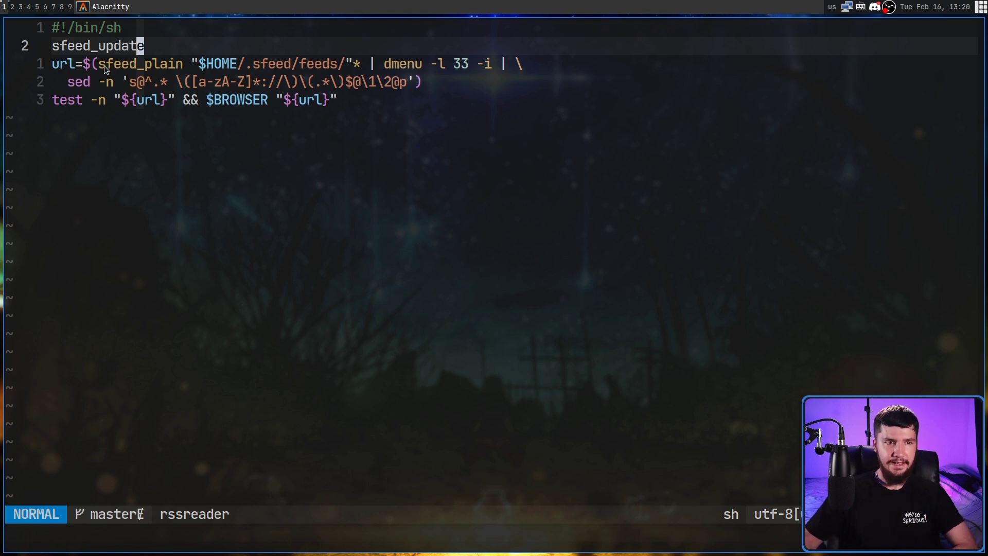
left_click_drag(104, 66, 199, 63)
left_click_drag(364, 63, 202, 59)
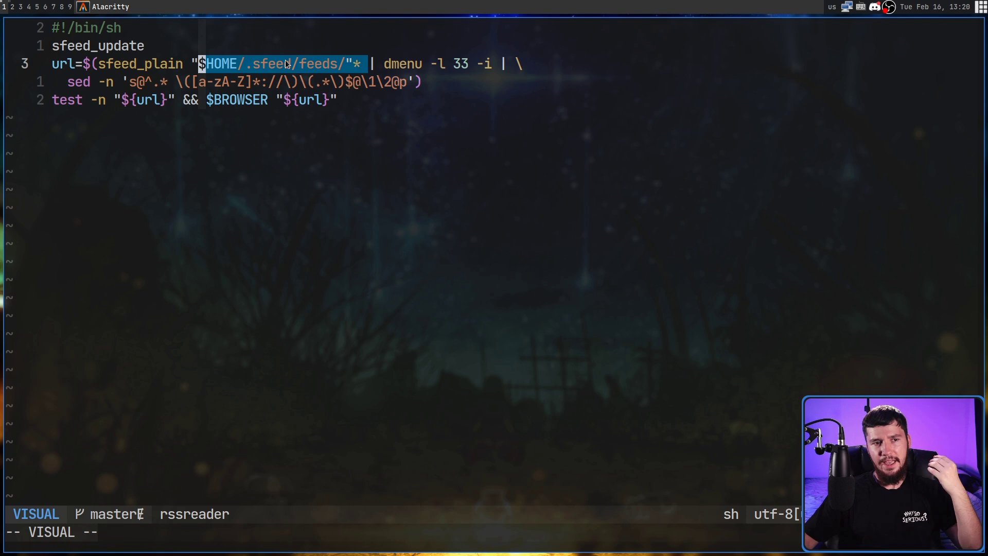
left_click_drag(70, 84, 267, 87)
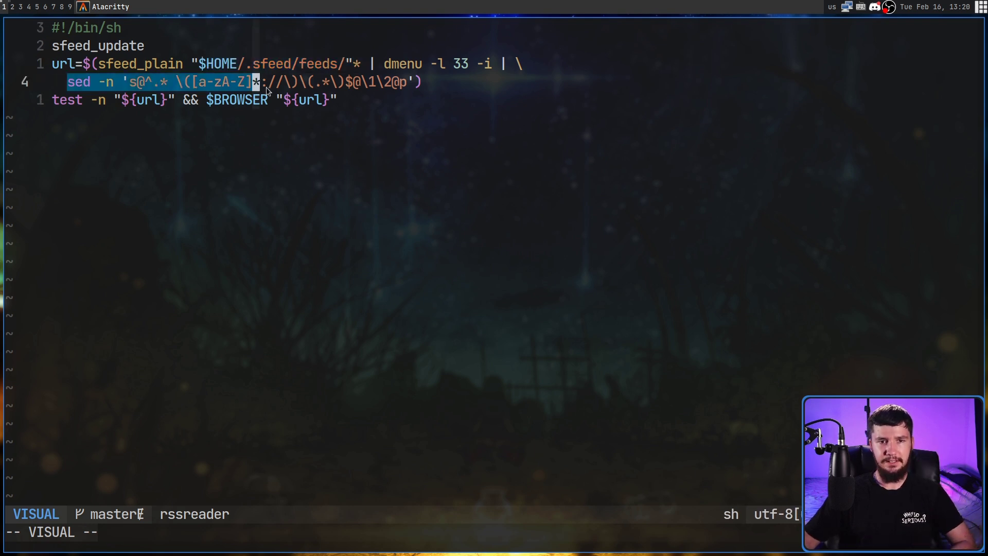
left_click(171, 88)
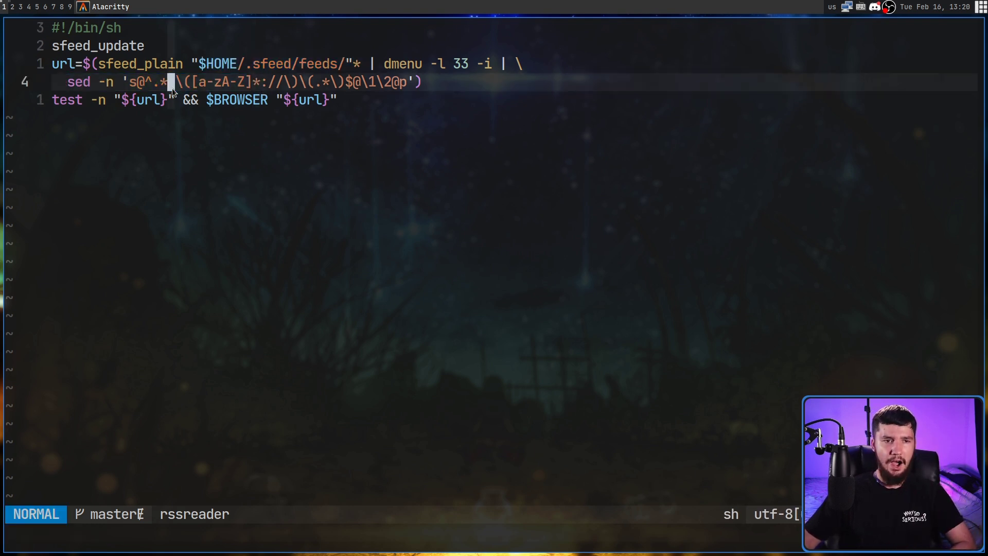
left_click_drag(131, 81, 406, 79)
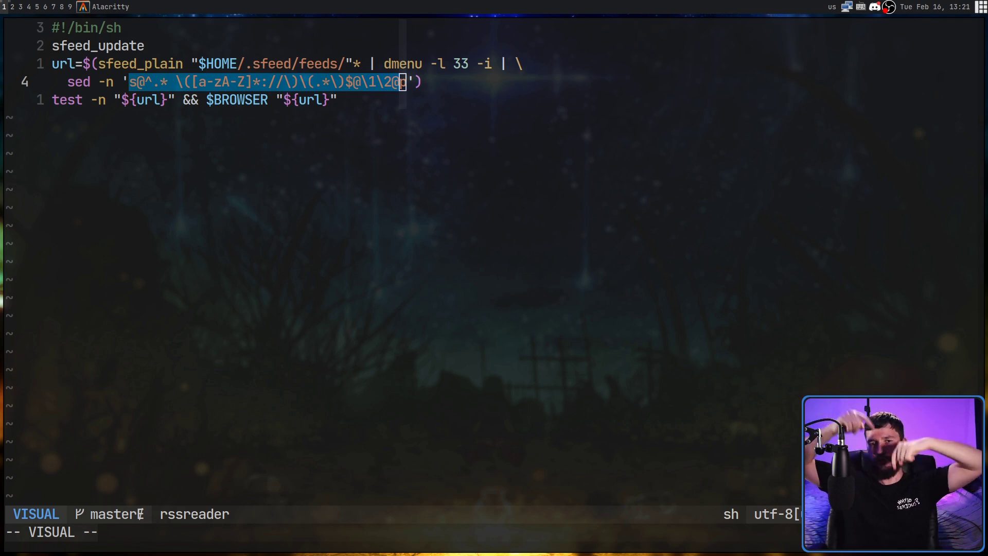
key("Escape")
key("u")
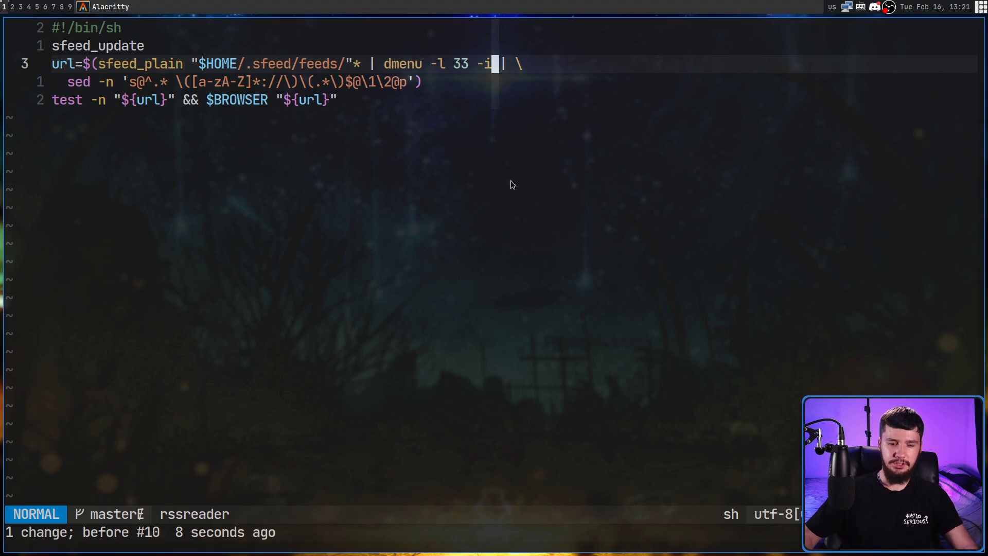
Step: Replace 'dmenu -l 33 -i' with 'fzf' on line 3 and save the script with :wq
key("i")
key("BackSpace")
key("BackSpace")
key("BackSpace")
key("BackSpace")
key("BackSpace")
key("BackSpace")
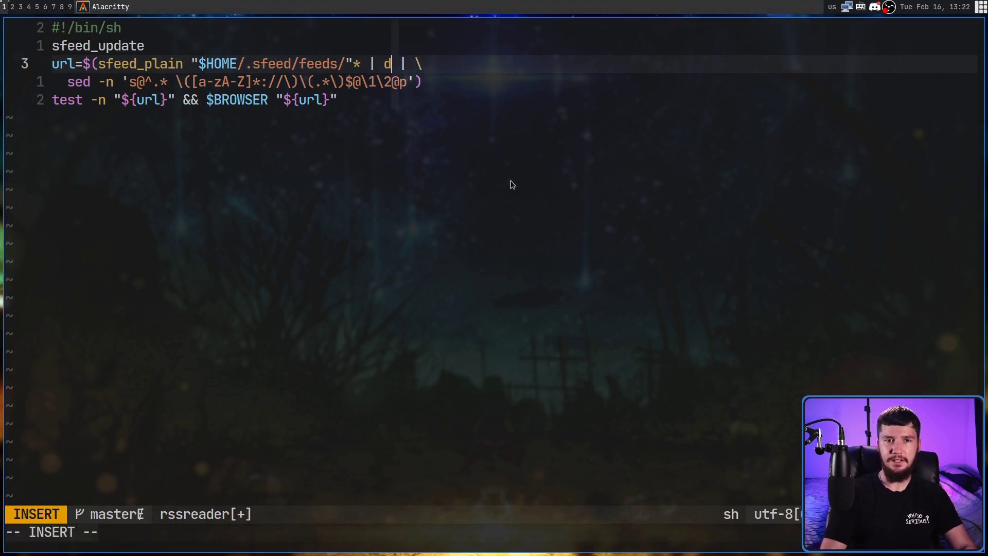
type("fzf")
key("Escape")
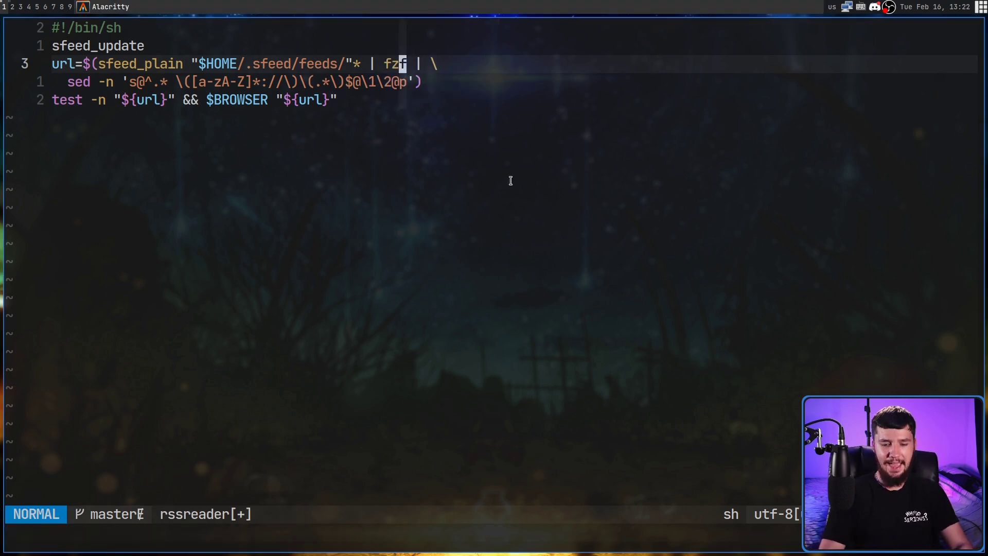
key("colon")
type("wq")
key("Return")
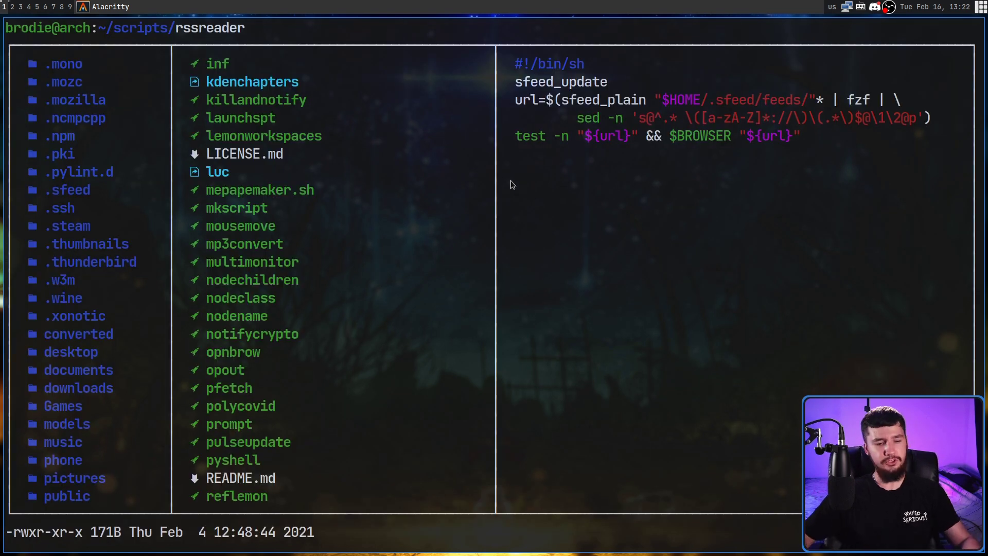
Step: Quit lf, run rssreader, and open the 'GTK2 theme: gtk-murrine-rape' post from fzf
key("q")
type("r")
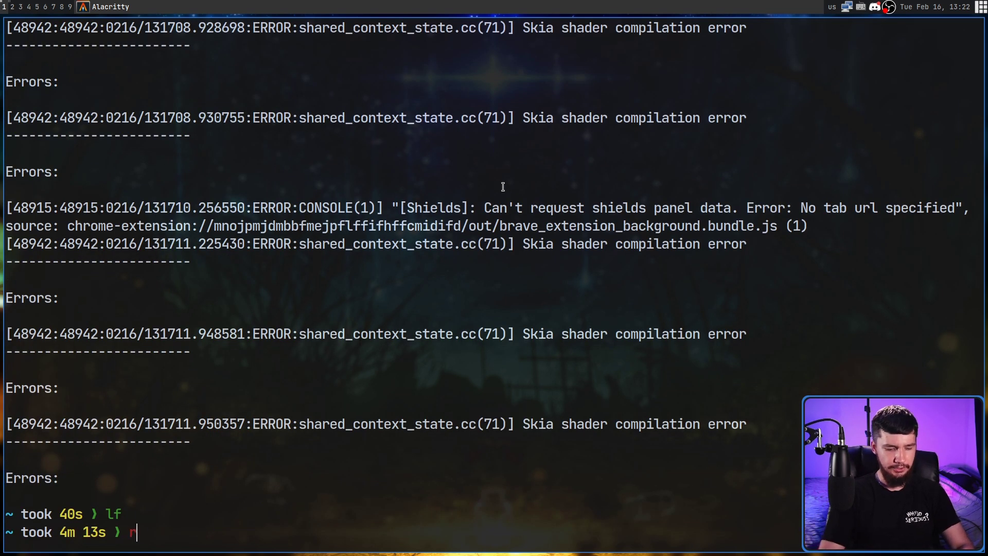
type("ssreader")
key("Return")
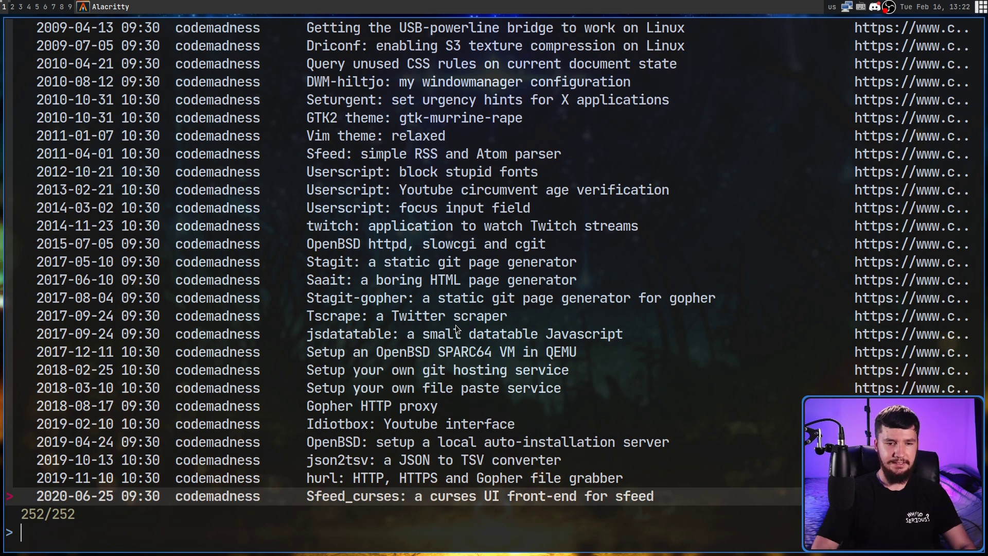
key("Up")
key("Up")
key("Up")
key("Up")
key("Up")
key("Up")
key("Up")
key("Up")
key("Up")
key("Up")
key("Up")
key("Up")
key("Up")
key("Up")
key("Up")
key("Up")
key("Up")
key("Up")
key("Up")
key("Up")
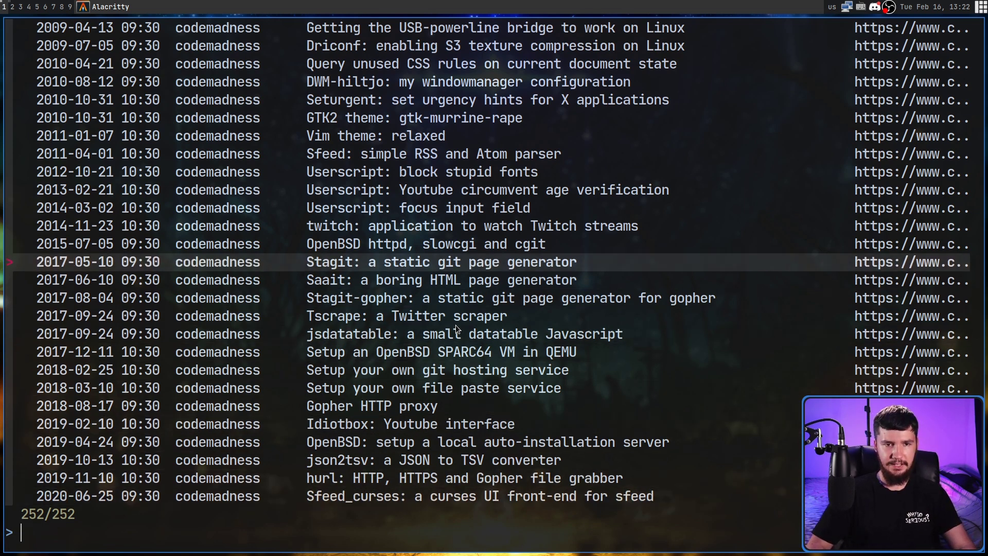
key("Up")
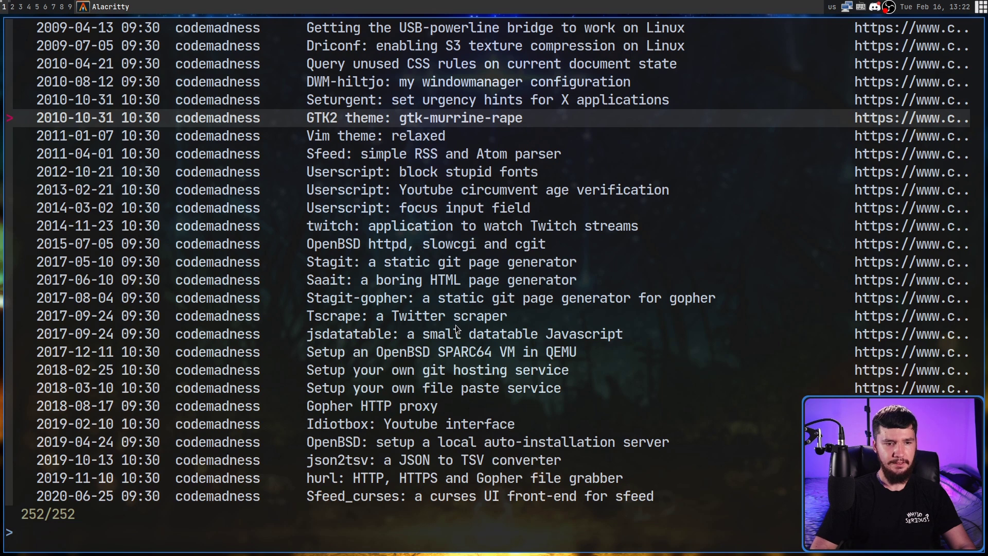
key("Return")
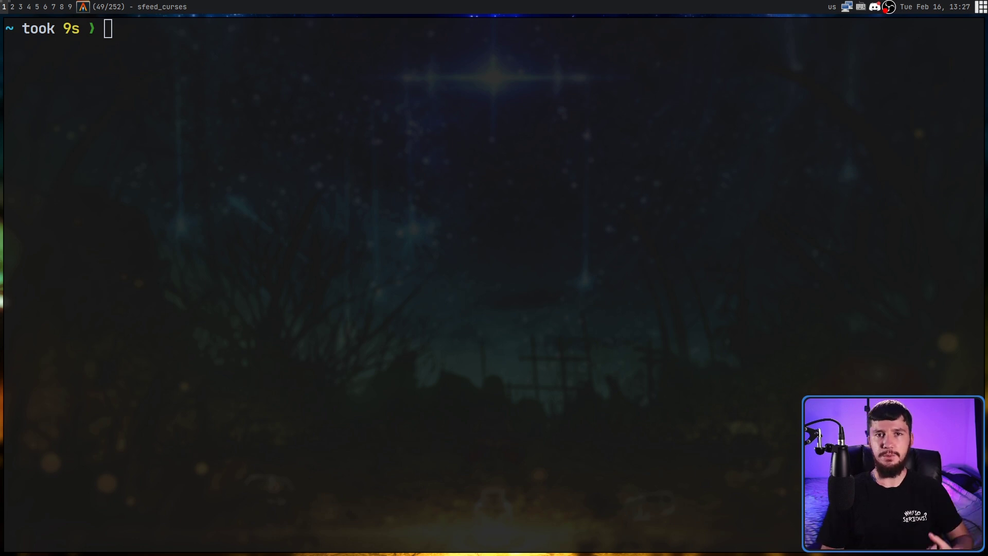
Step: Run sfeed_curses on all feed files and open the codemadness 'jsdatatable' post in the browser
key("Up")
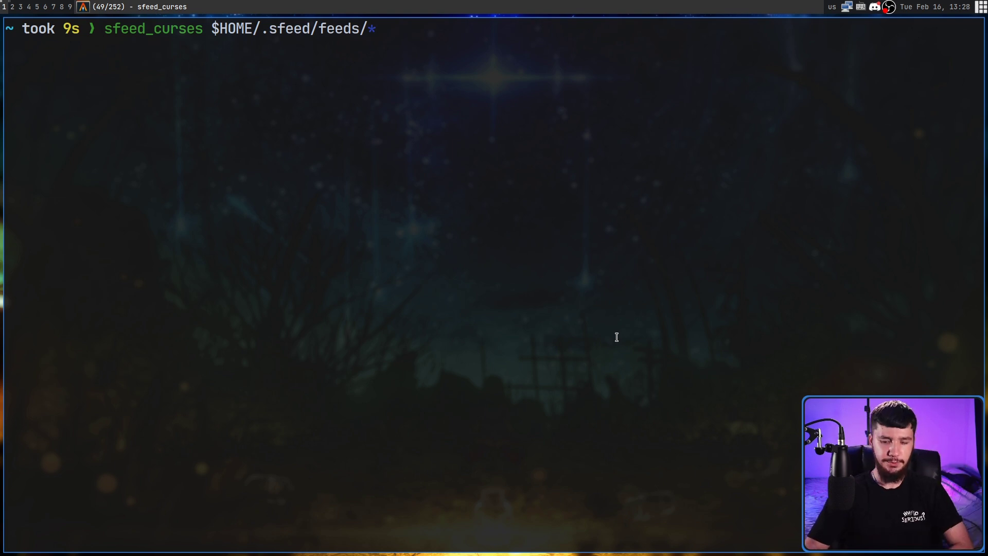
key("Return")
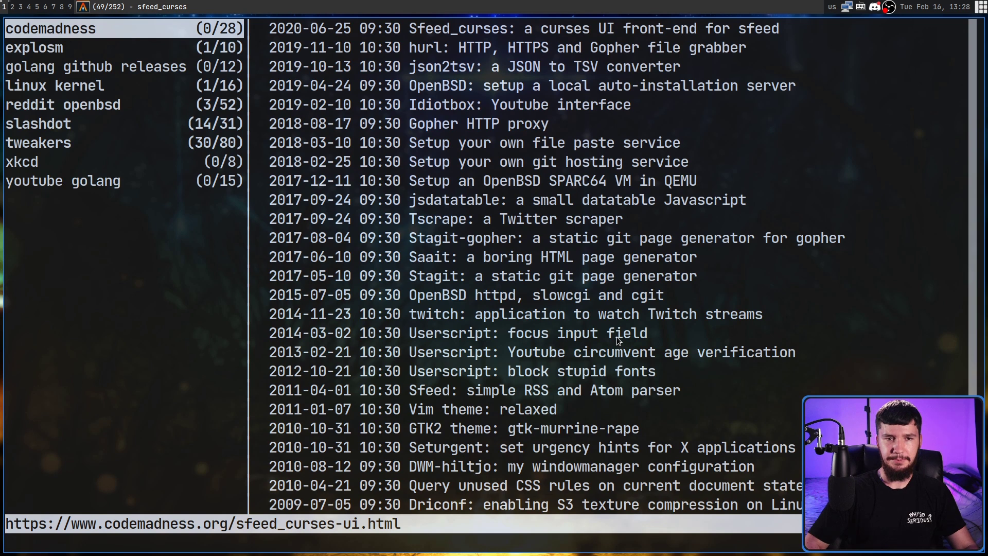
key("j")
key("j")
key("k")
key("k")
key("Tab")
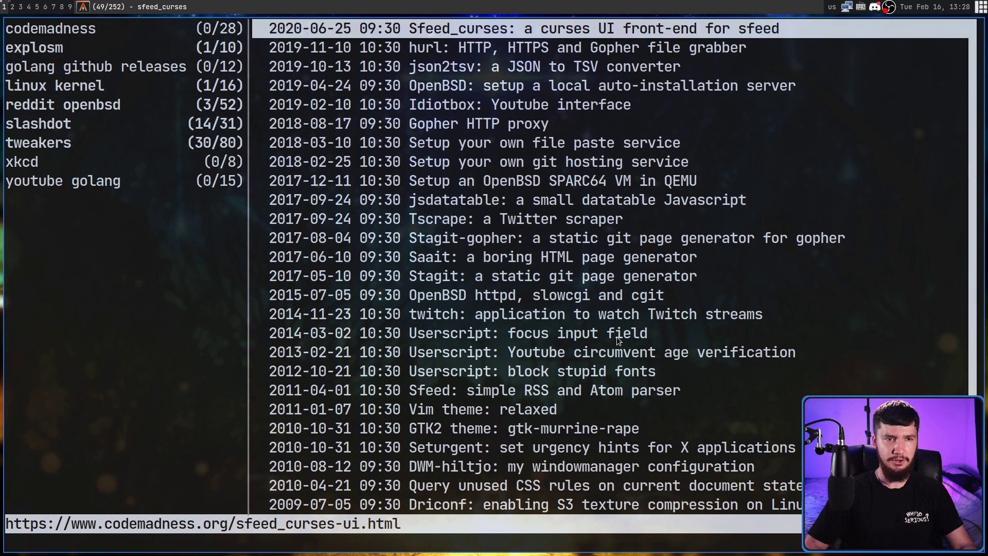
key("Tab")
key("Tab")
key("Tab")
key("k")
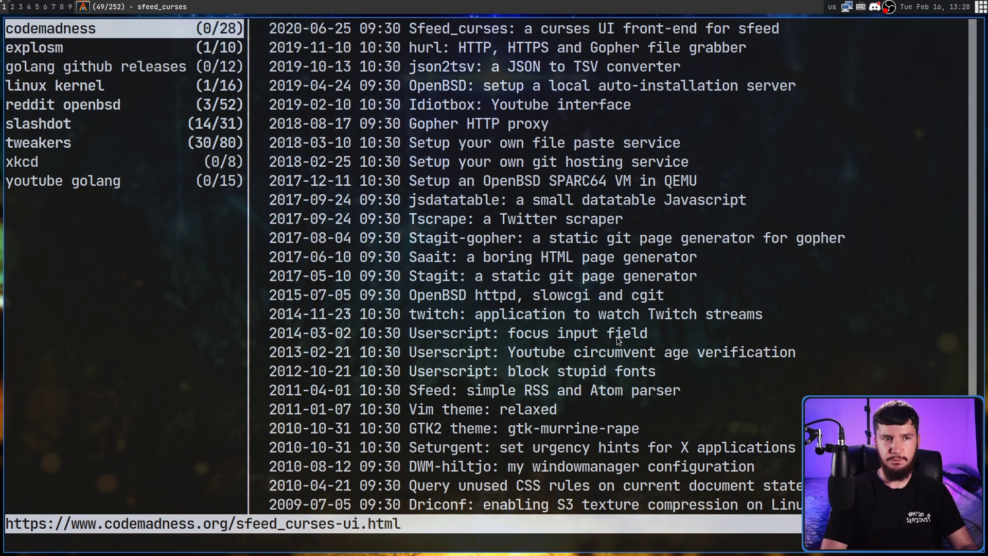
key("j")
key("Tab")
key("j")
key("j")
key("j")
key("j")
key("j")
key("j")
key("j")
key("j")
key("j")
key("j")
key("j")
key("j")
key("j")
key("j")
key("j")
key("j")
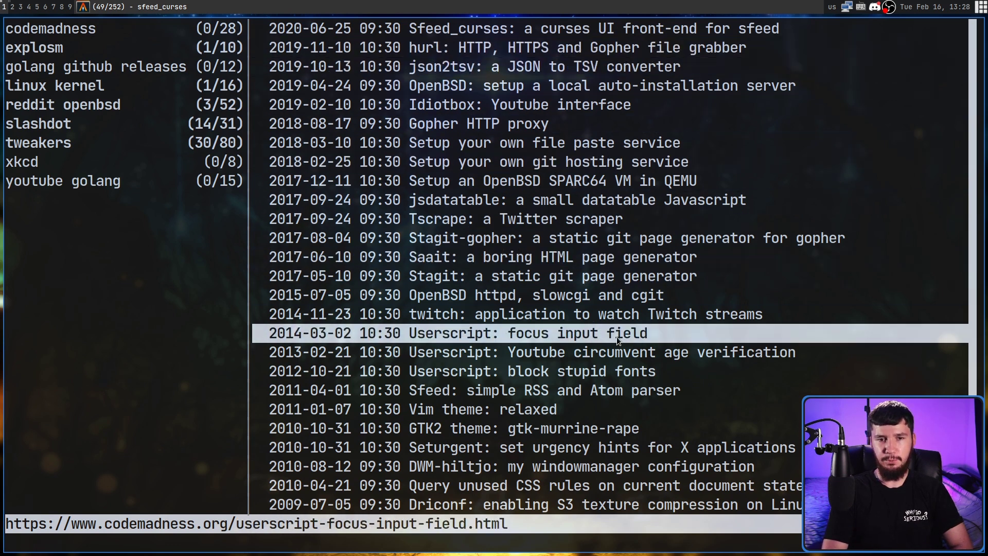
key("k")
key("k")
key("k")
key("k")
key("k")
key("k")
key("k")
key("k")
key("k")
key("j")
key("j")
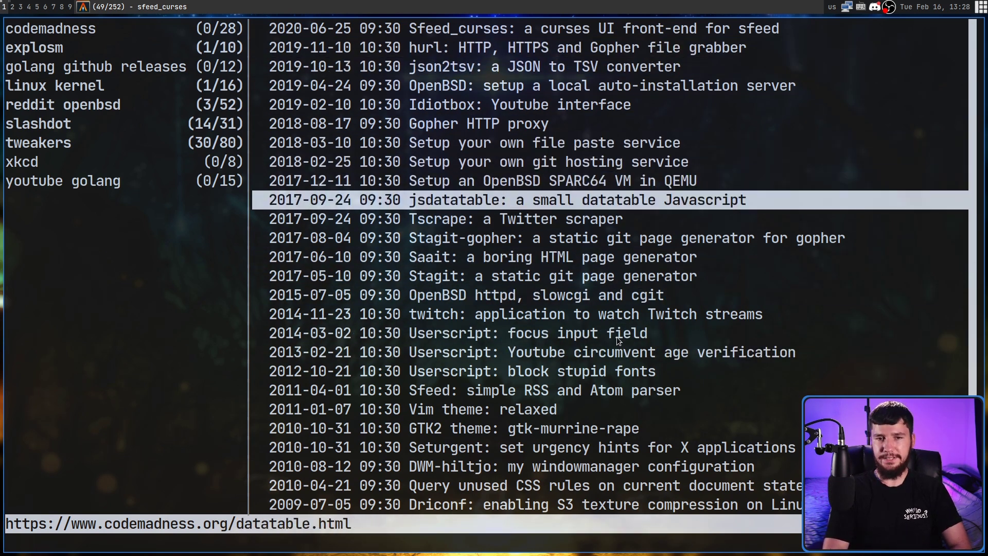
key("Return")
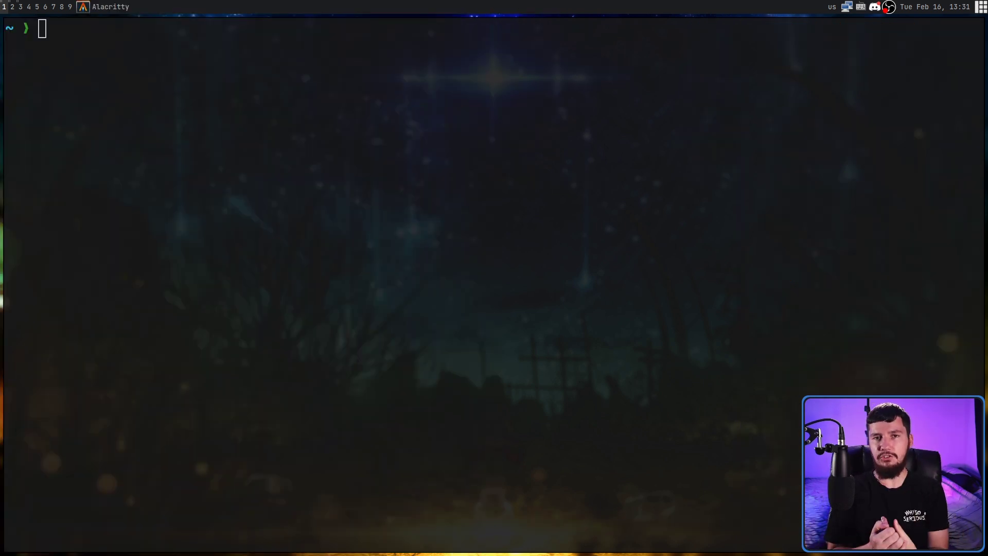
Step: Launch lf, enter the ~/.sfeed folder, and open sfeedrc in Vim
left_click(241, 469)
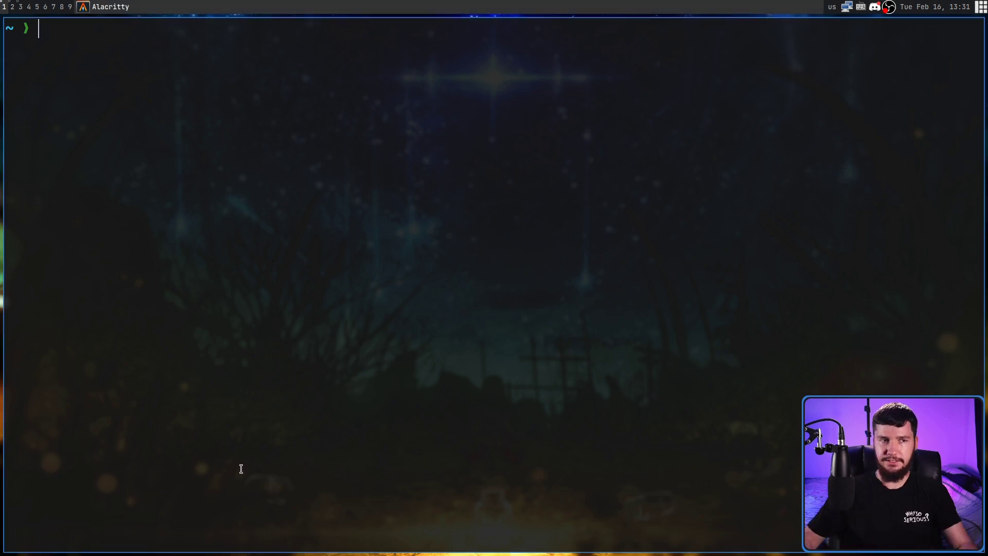
type("lf")
key("Return")
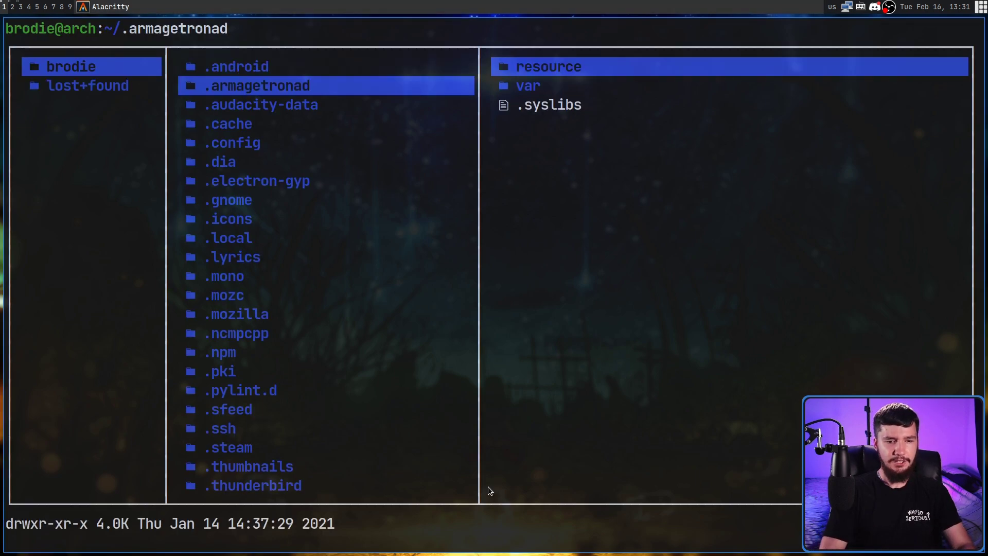
key("j")
key("j")
key("j")
key("j")
key("j")
key("j")
key("j")
key("j")
key("j")
key("j")
key("j")
key("j")
key("j")
key("j")
key("j")
key("j")
key("j")
key("l")
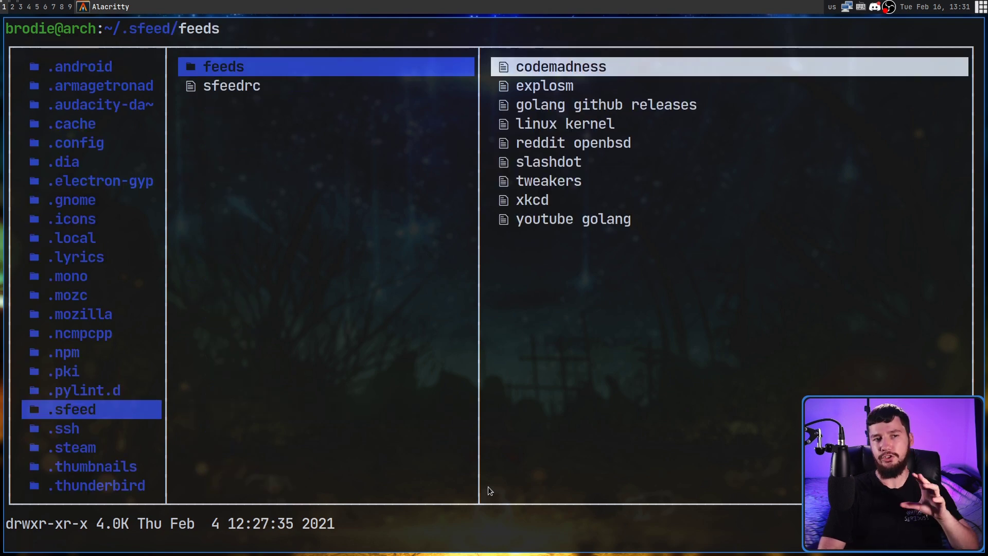
key("j")
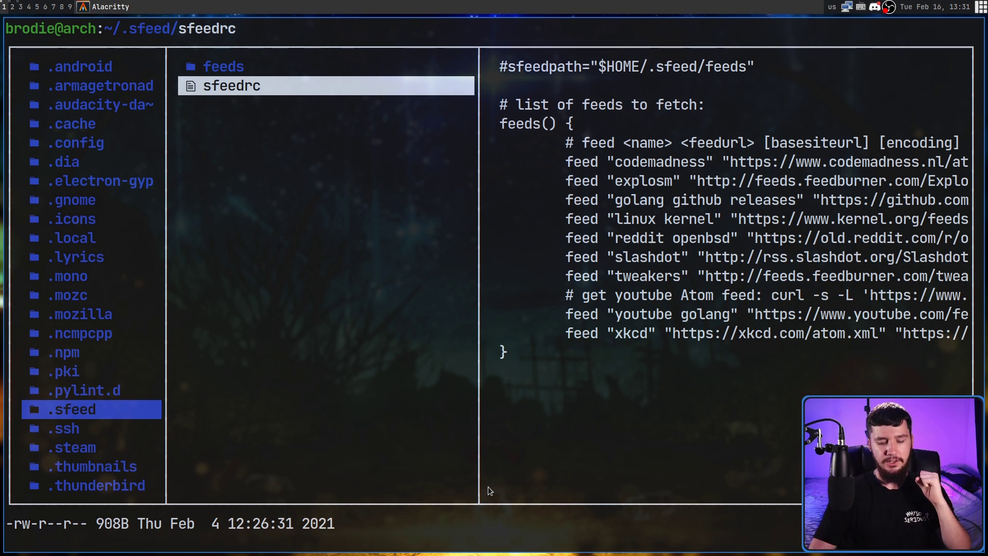
key("l")
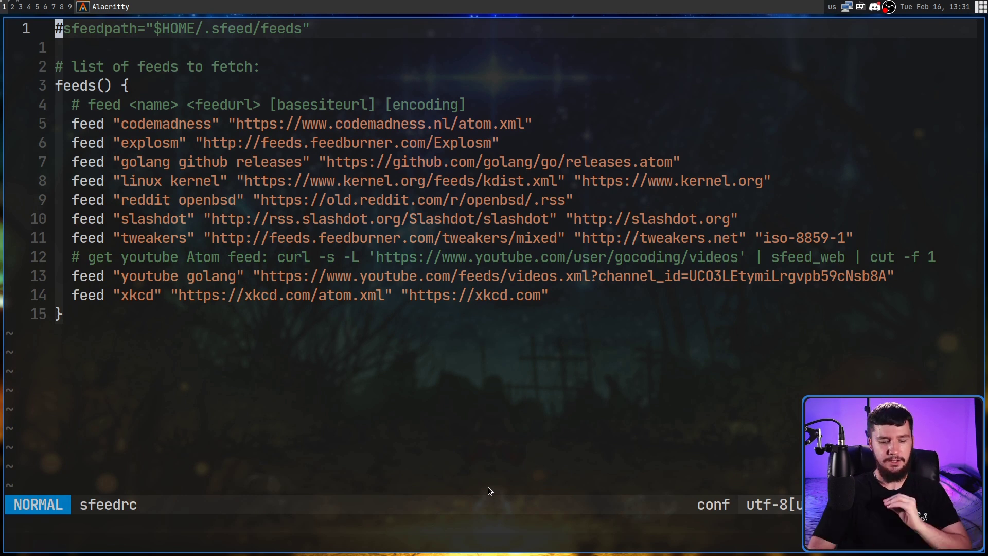
Step: Go to the feeds() function, highlight the codemadness entry and [basesiteurl] argument, then save with :wq
key("j")
key("j")
key("j")
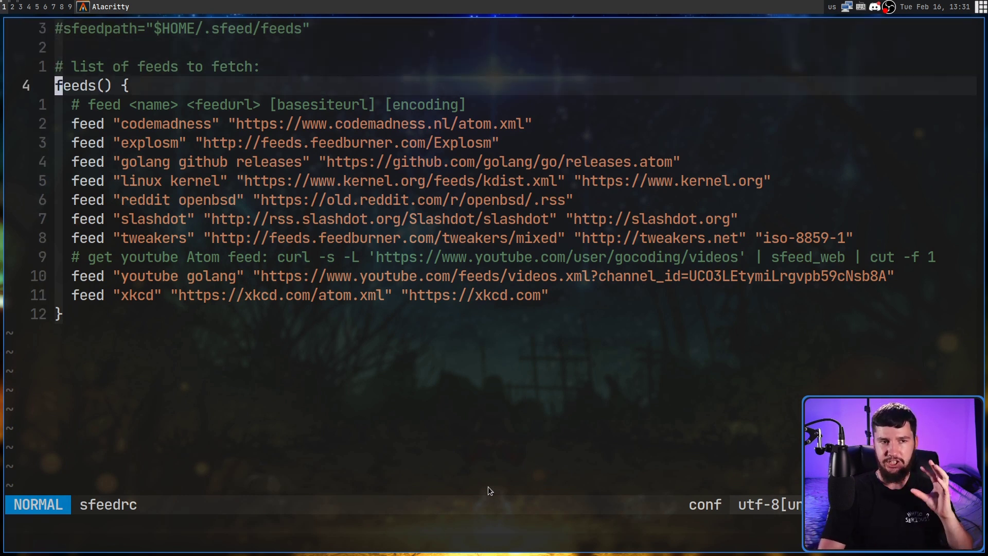
key("j")
key("j")
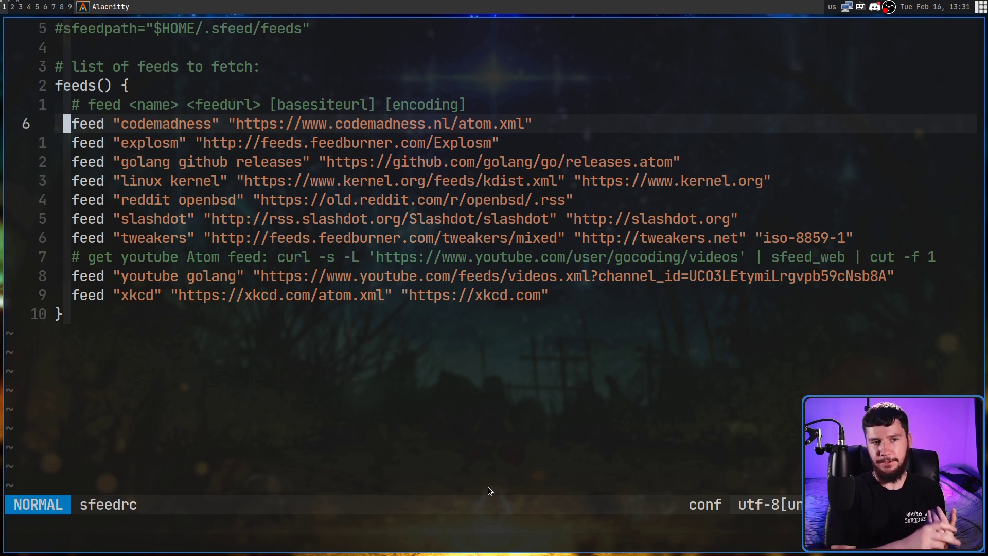
left_click_drag(122, 124, 530, 126)
left_click(464, 143)
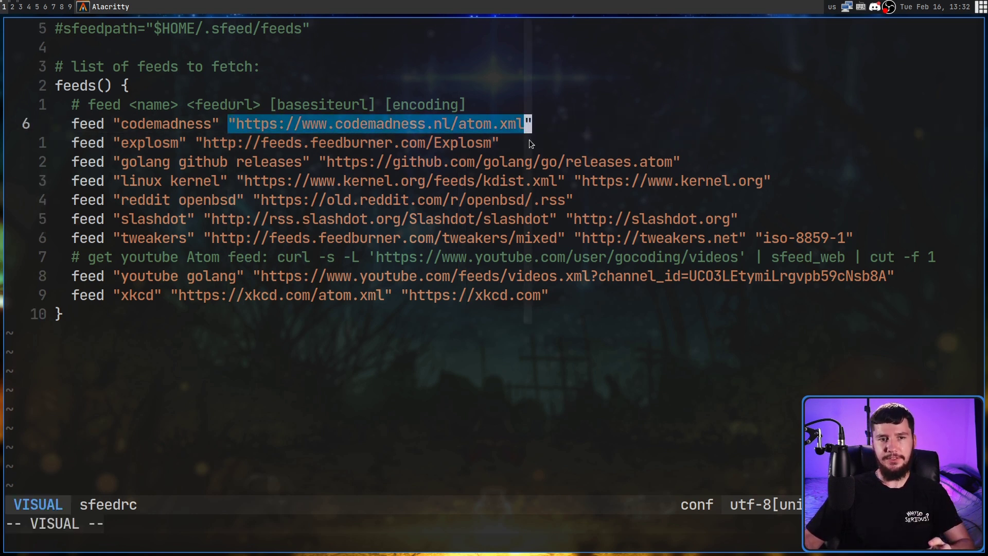
left_click_drag(274, 107, 370, 106)
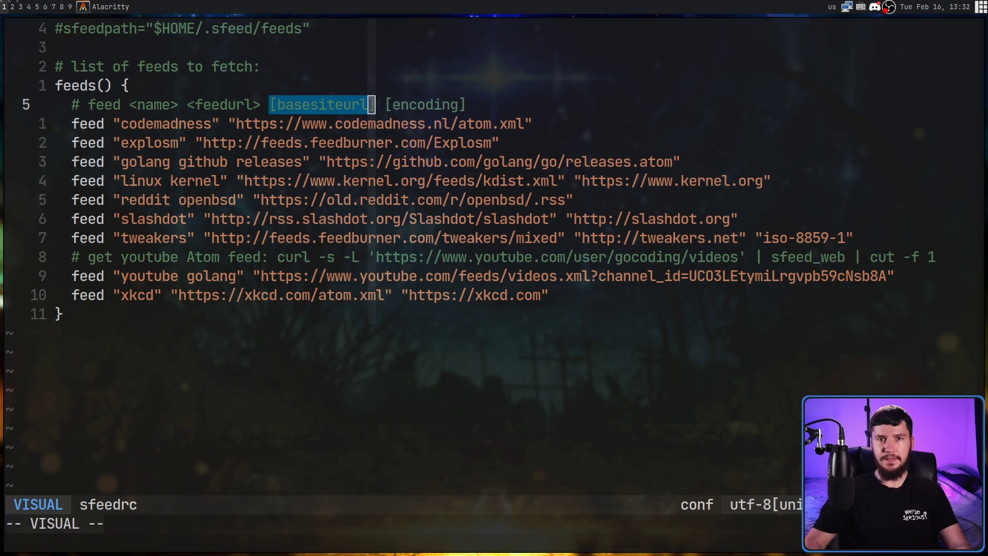
key("Escape")
type(":")
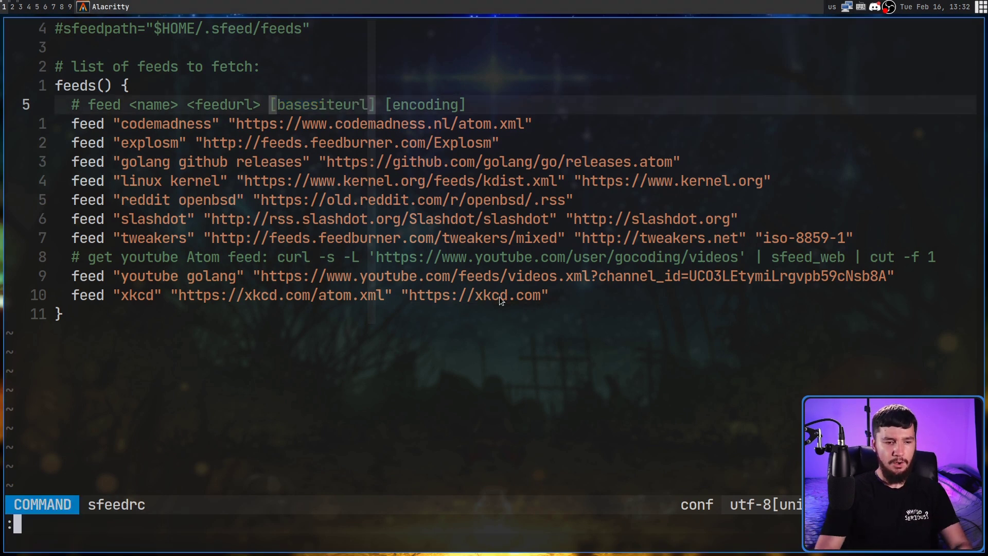
type("wq!")
key("Return")
Step: Quit lf, fetch all nine feeds with sfeed_update, and relaunch lf
type("q")
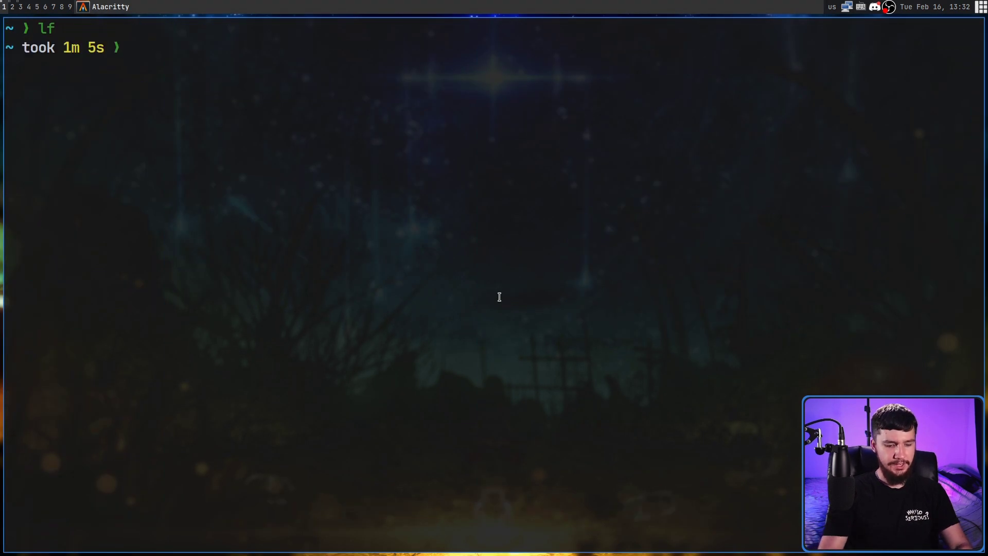
type("sfeed_")
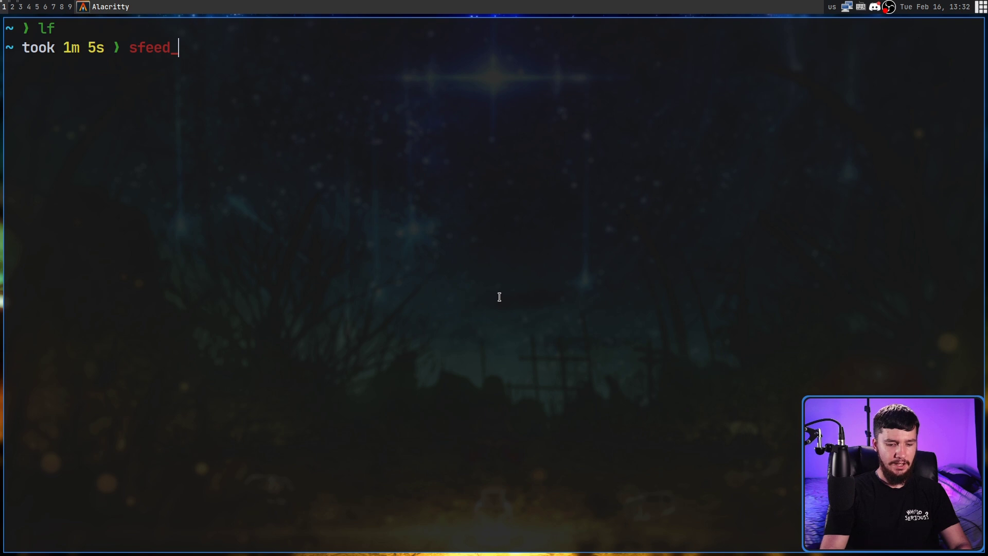
type("update")
key("Return")
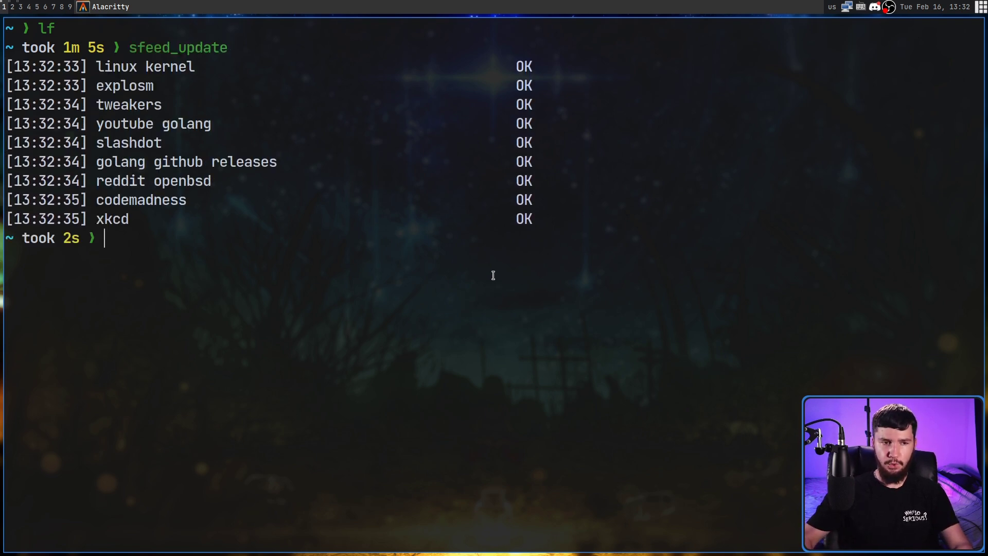
type("lf")
key("Return")
Step: Navigate lf into the ~/.sfeed/feeds folder
key("j")
key("j")
key("j")
key("j")
key("j")
key("j")
key("j")
key("j")
key("j")
key("j")
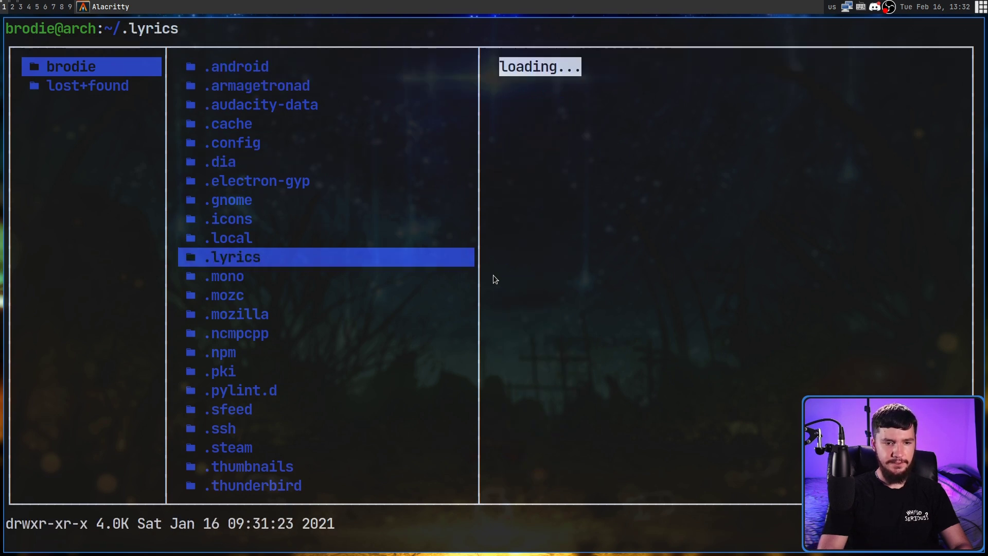
key("j")
key("j")
key("j")
key("j")
key("j")
key("j")
key("j")
key("j")
key("l")
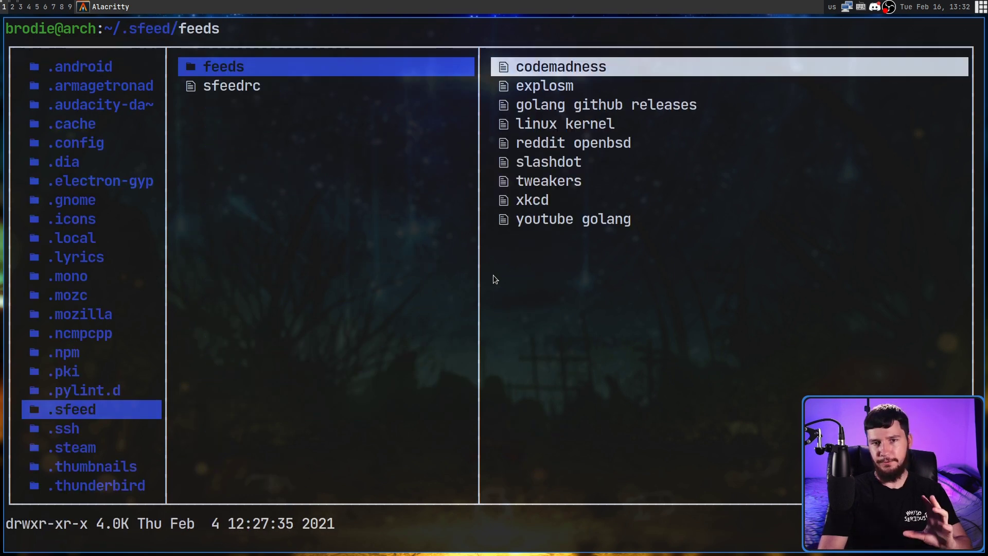
key("l")
Step: Preview the feed files: codemadness, explosm, golang releases, reddit openbsd and tweakers
key("j")
key("k")
key("j")
key("j")
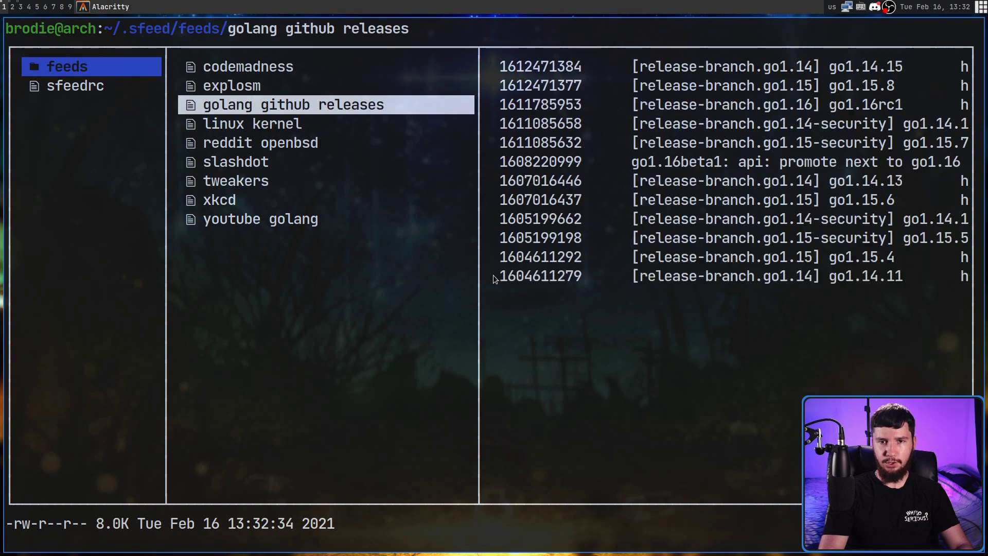
key("j")
key("j")
key("j")
key("j")
key("k")
key("k")
key("k")
key("k")
key("k")
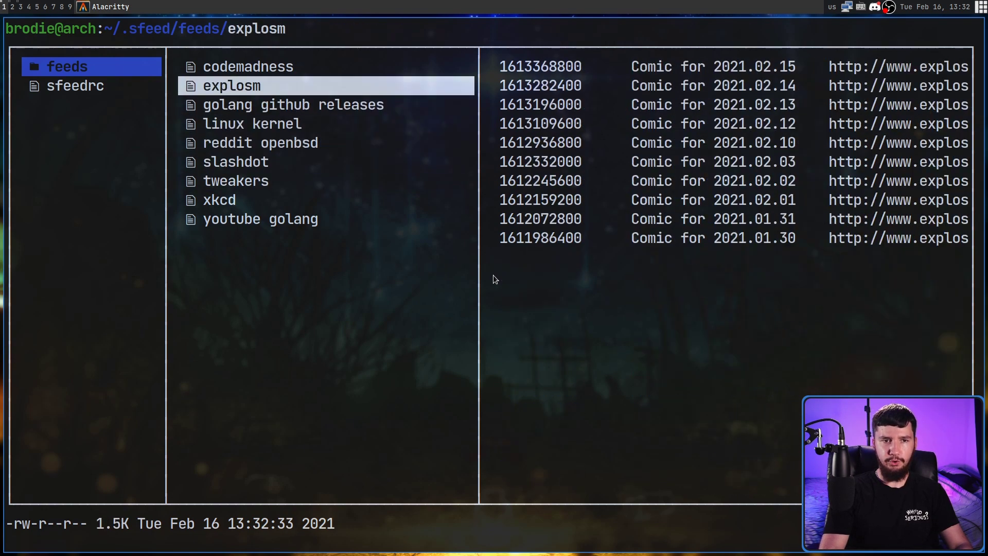
key("k")
key("j")
key("j")
key("k")
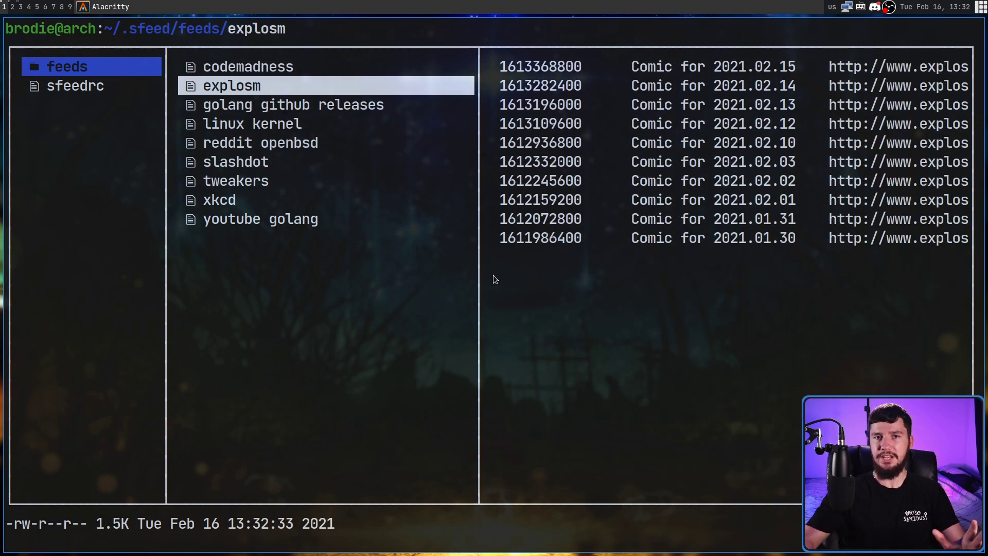
Step: Open the explosm feed in vim, then enter 'man sfeedrc' on workspace 3
key("l")
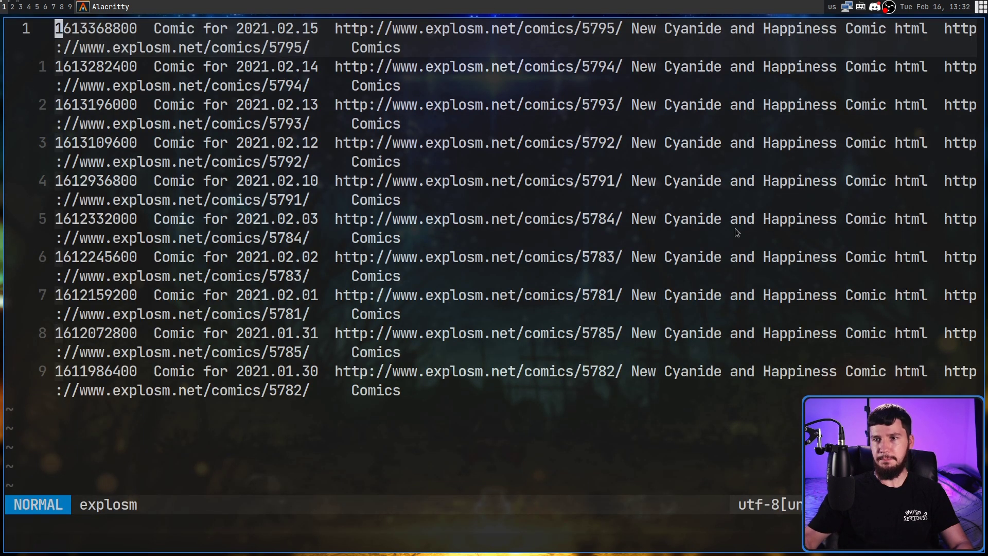
key("i")
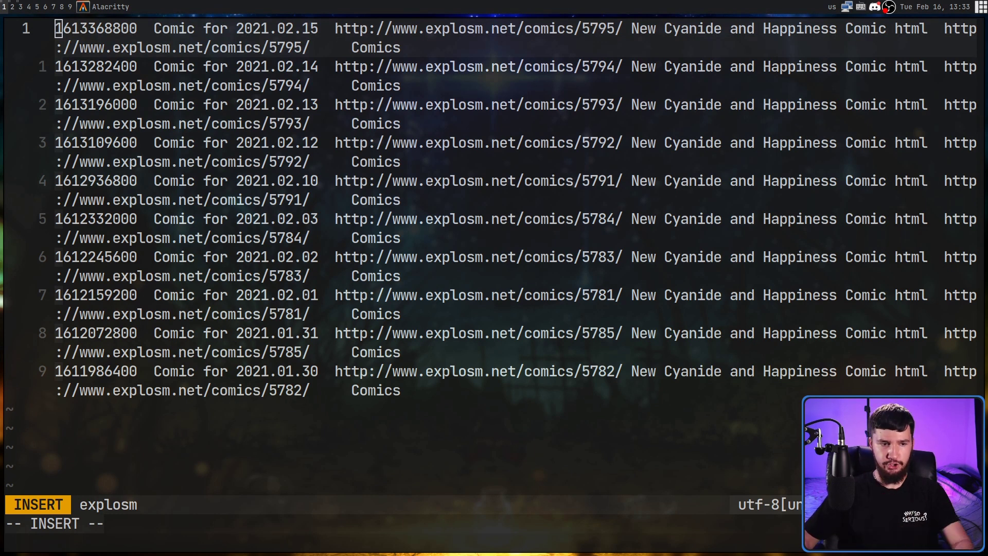
key("super+3")
type("m")
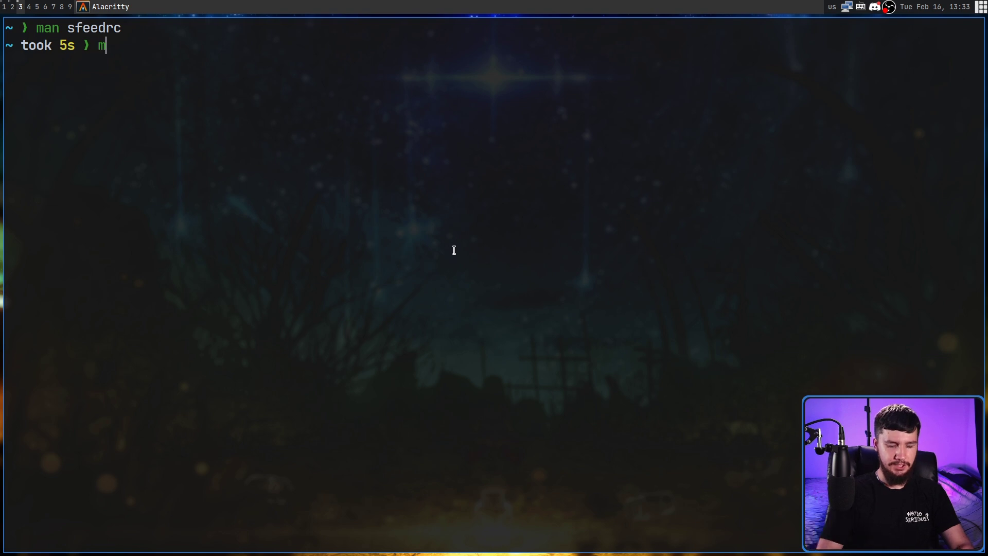
type("an sfeed")
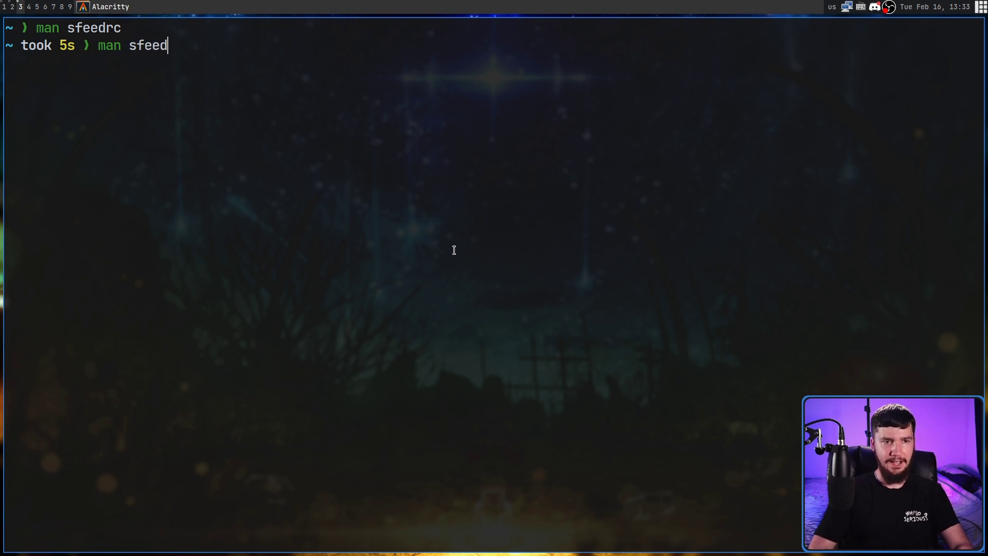
type("rc")
Step: Open the sfeedrc man page, close the explosm feed without changes, and quit lf
key("Return")
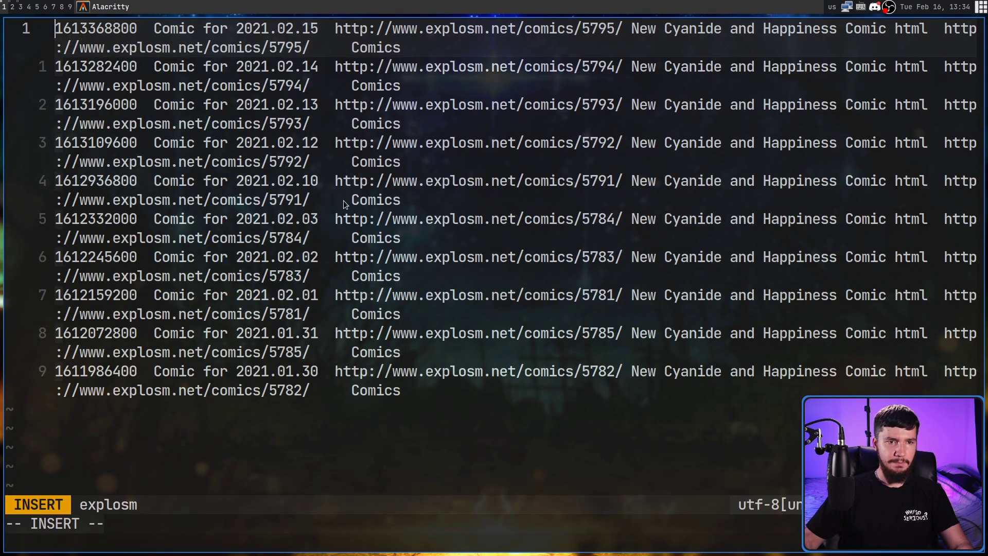
key("Escape")
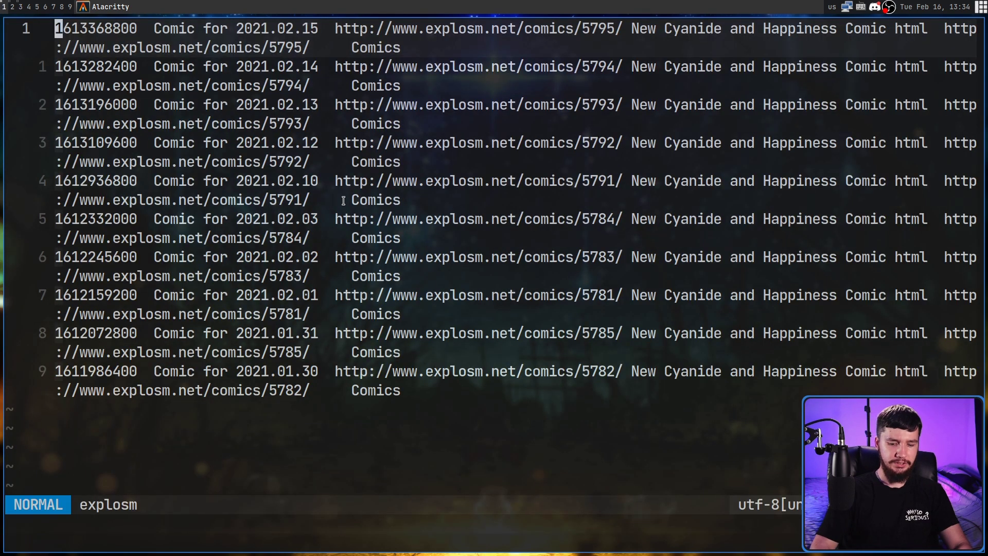
type(":q!")
key("Return")
key("h")
key("q")
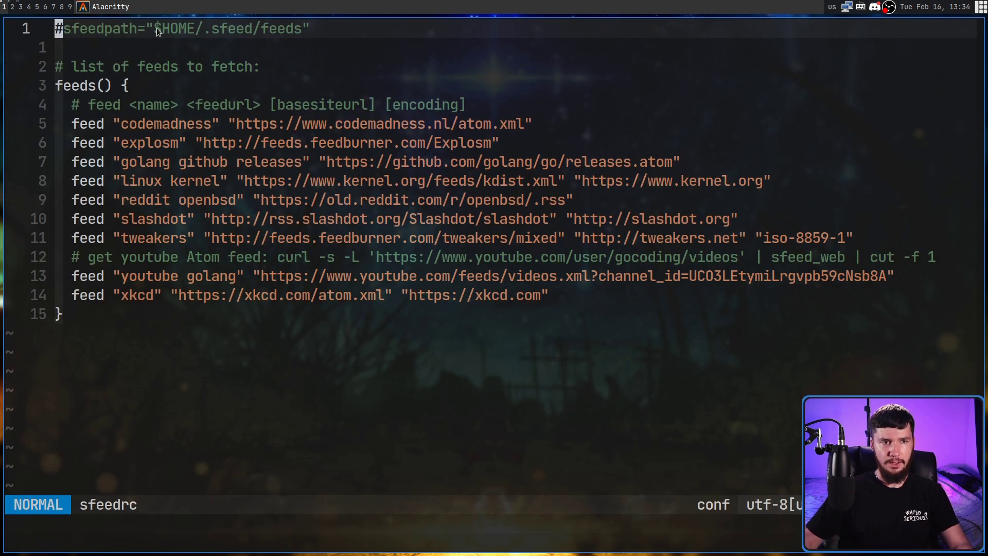
Step: Try uncommenting sfeedrc's sfeedpath line, then quit vim without saving and leave lf
left_click_drag(157, 28, 309, 28)
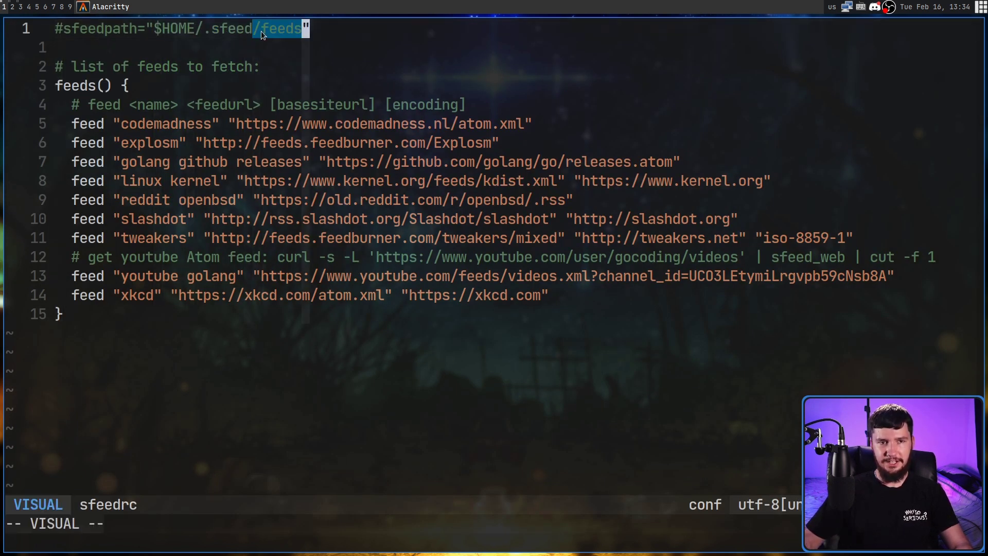
left_click(56, 26)
key("x")
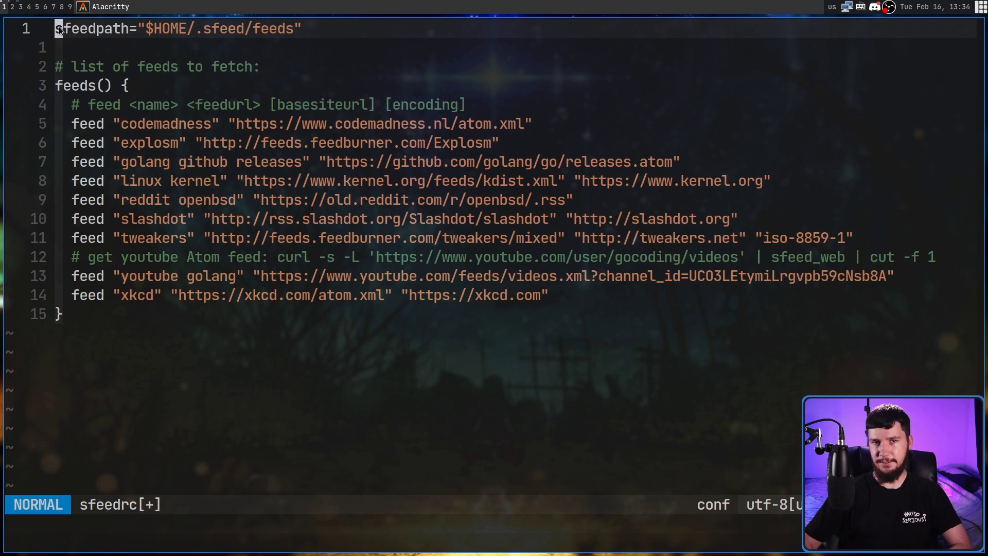
key("i")
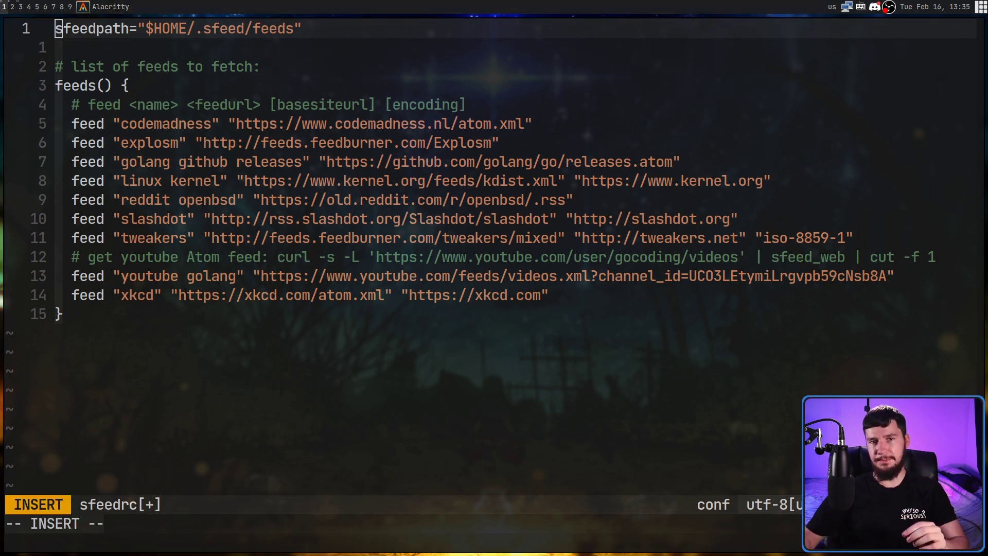
key("Escape")
type(":q!")
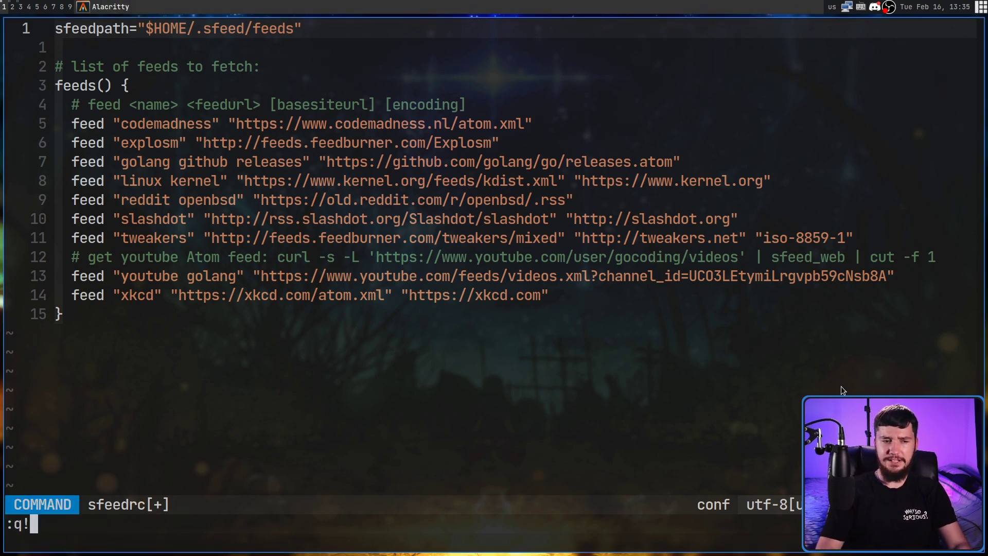
key("Return")
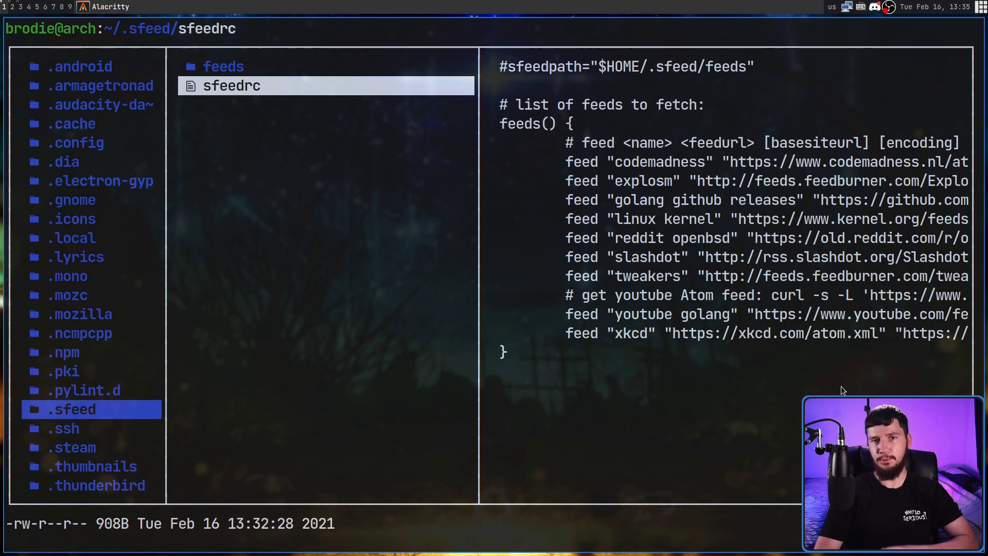
key("q")
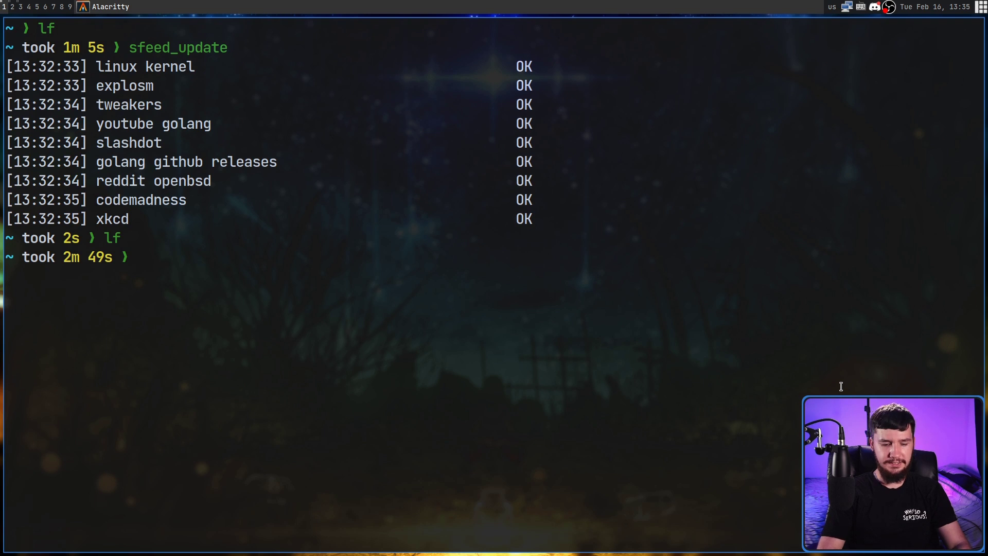
Step: Print newsboat's feed list as OPML with newsboat -e
type("news")
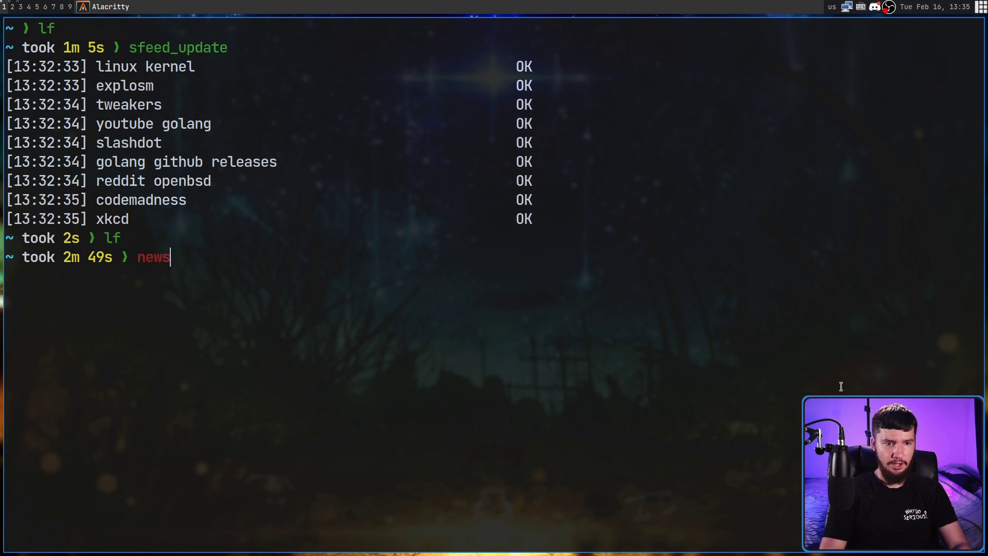
type("boat ")
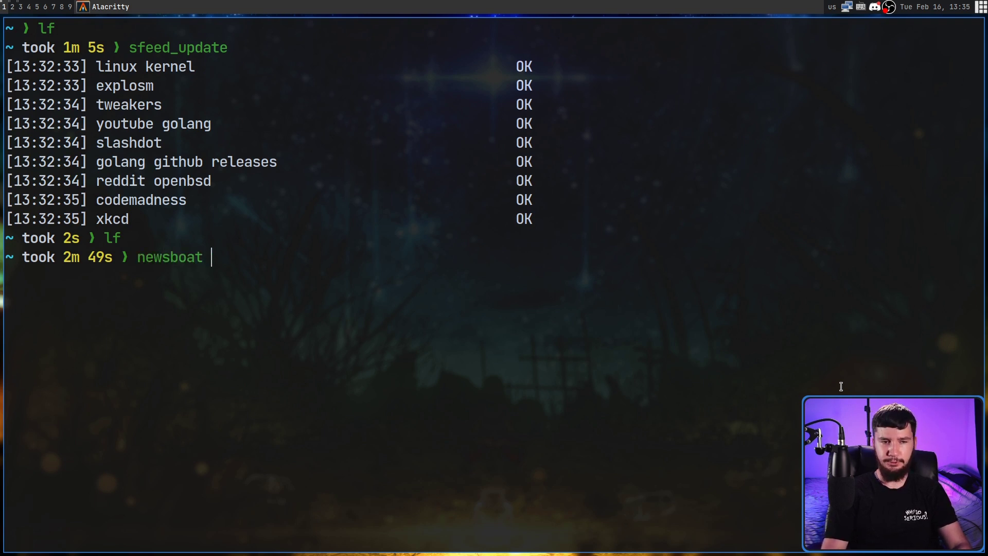
type("-e")
key("Return")
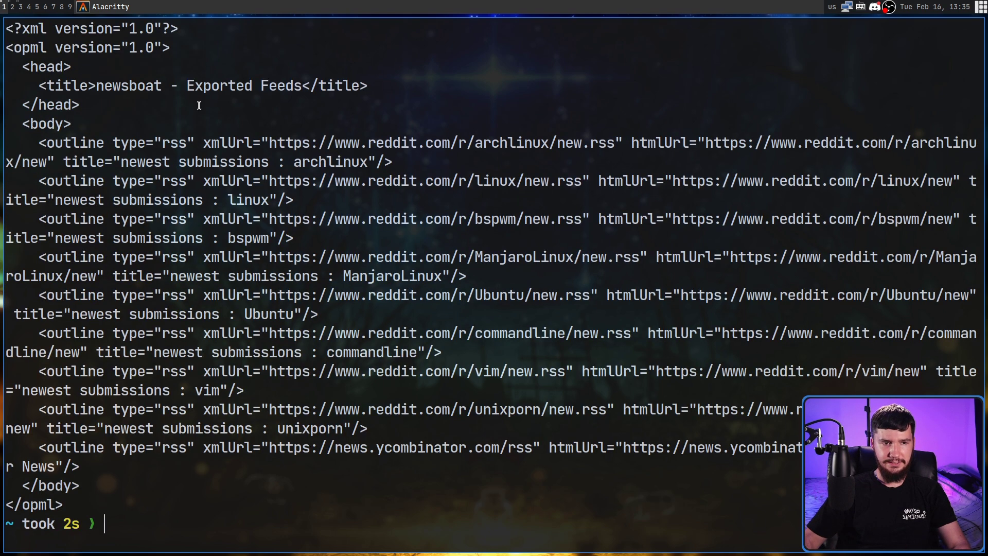
left_click_drag(308, 507, 312, 412)
left_click(313, 430)
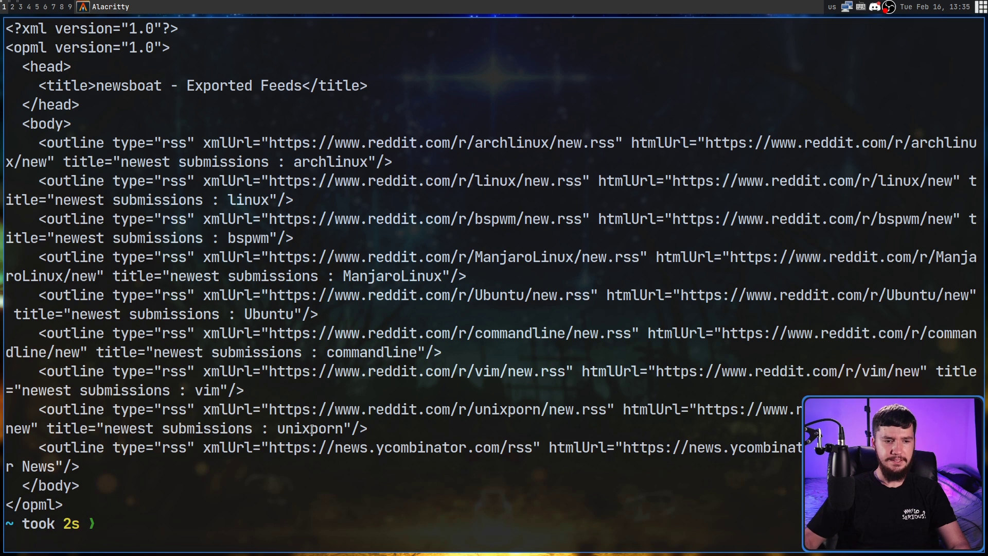
Step: Pipe the export through sfeed_opml_import into $HOME/.sfeed/sfeedrc
key("Up")
type("| s")
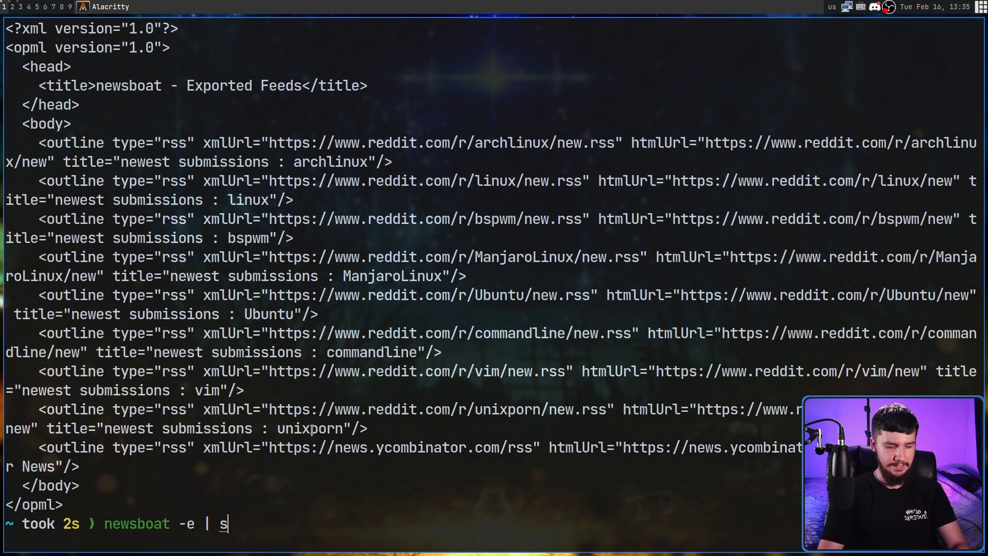
type("feed_o")
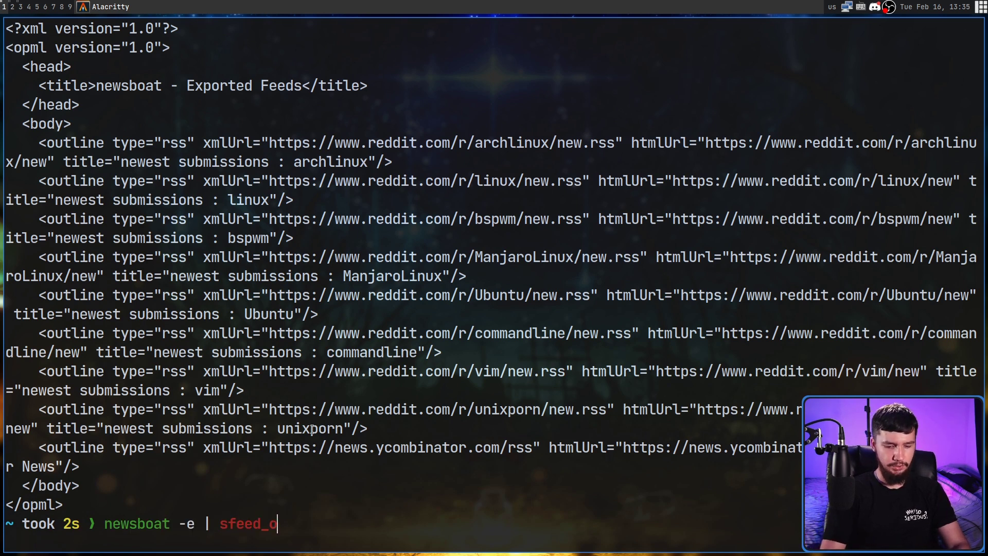
type("pml_")
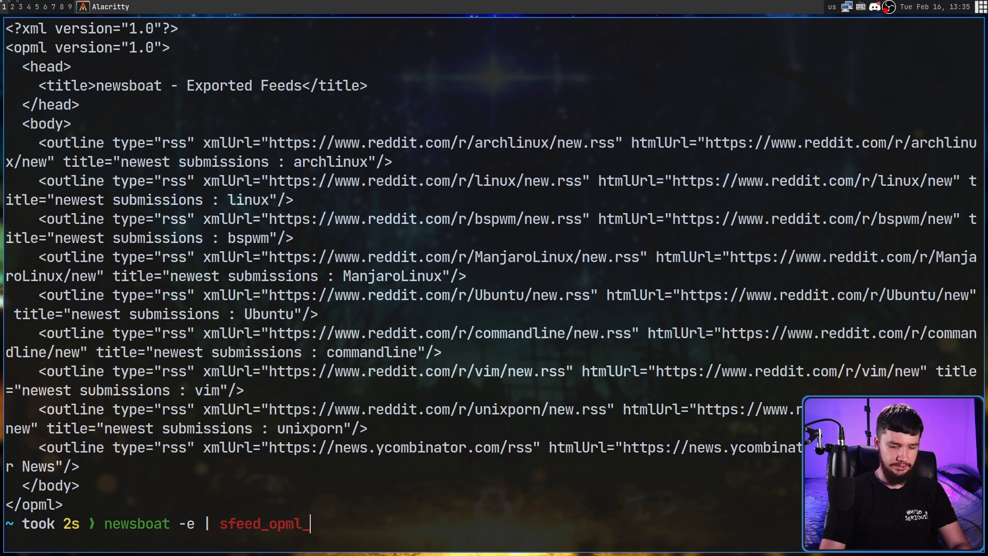
type("import ")
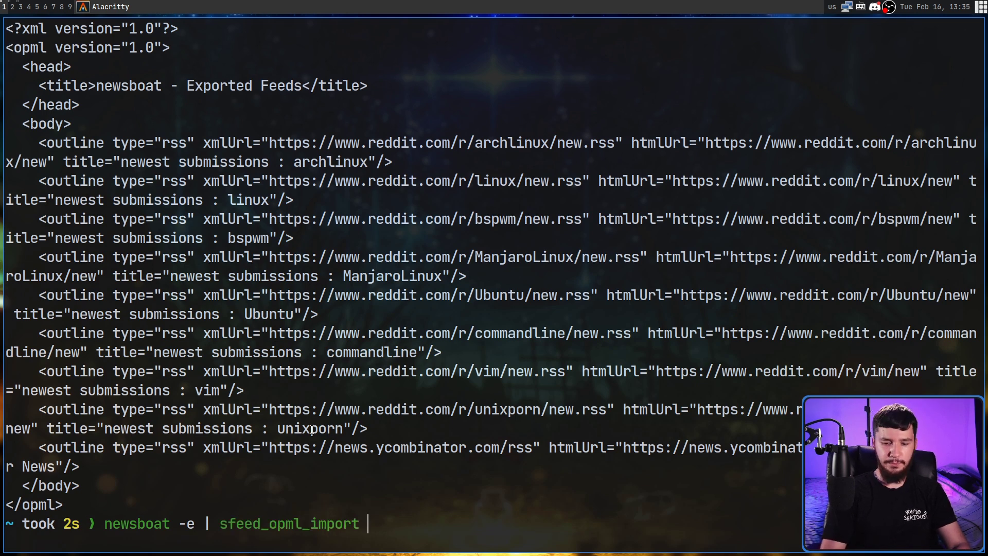
type("> $")
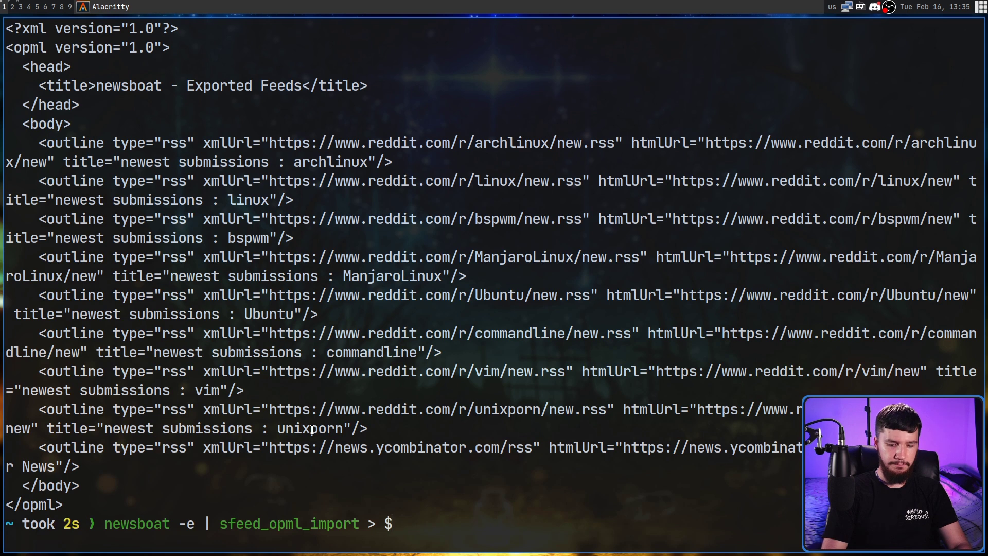
type("HOME/")
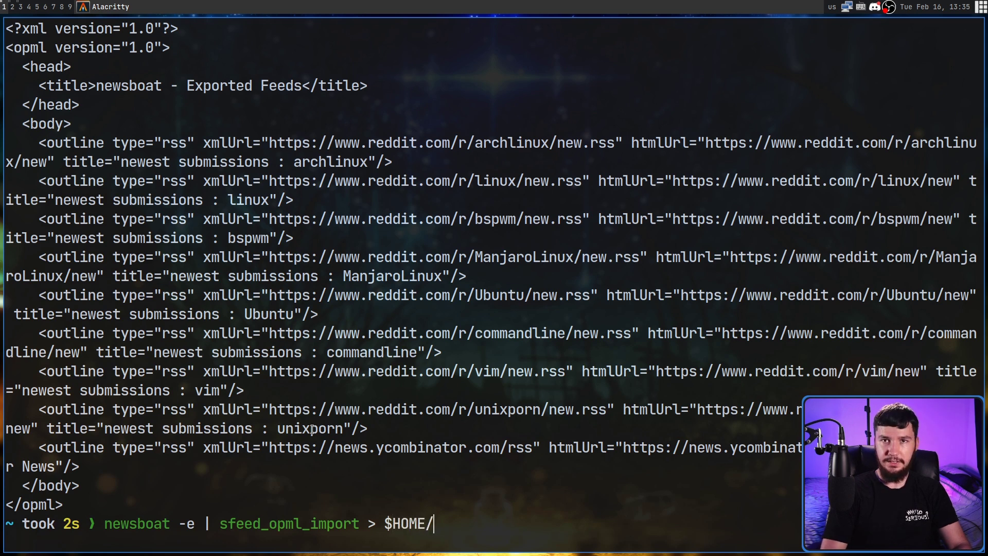
type(".sfe")
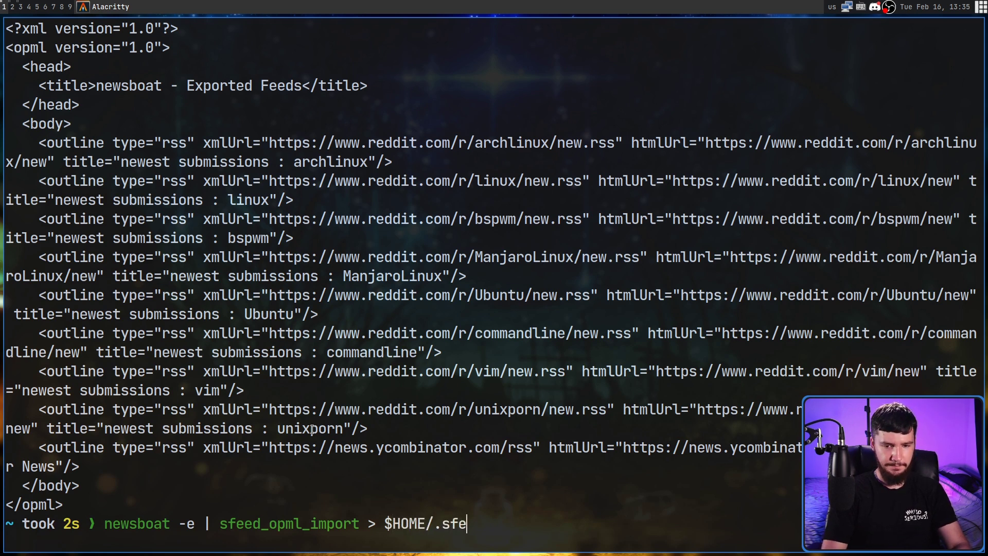
type("ed/sfr")
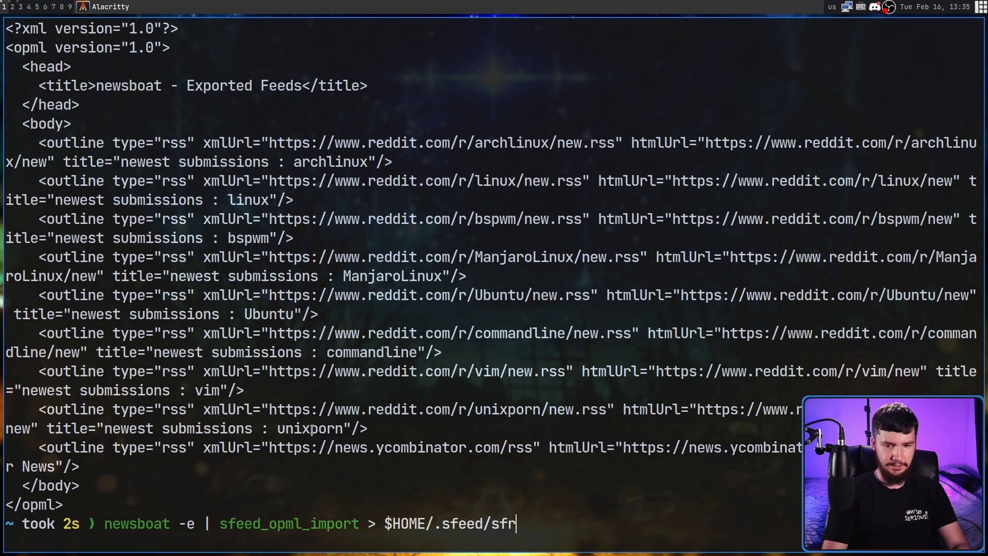
key("BackSpace")
type("eerc")
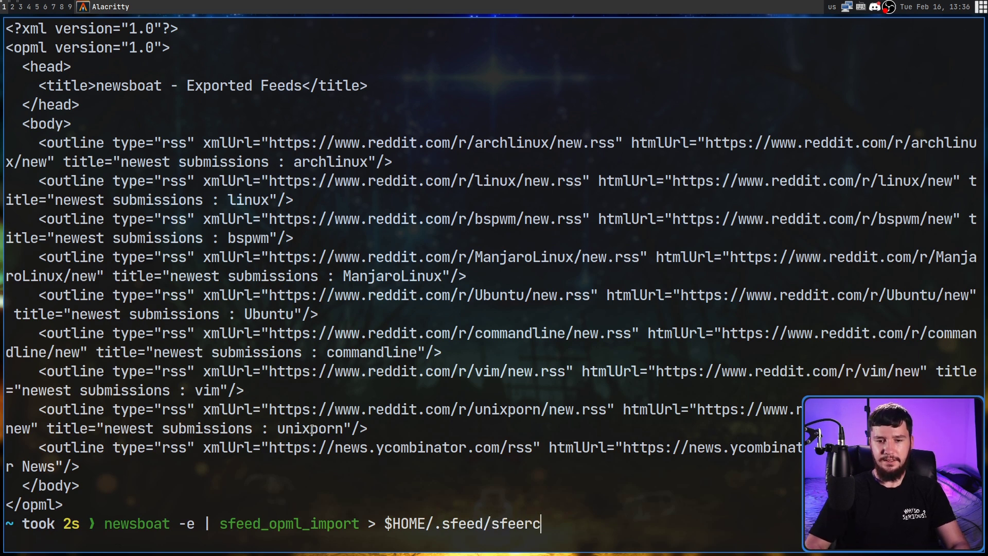
key("BackSpace")
key("BackSpace")
type("drf")
key("Return")
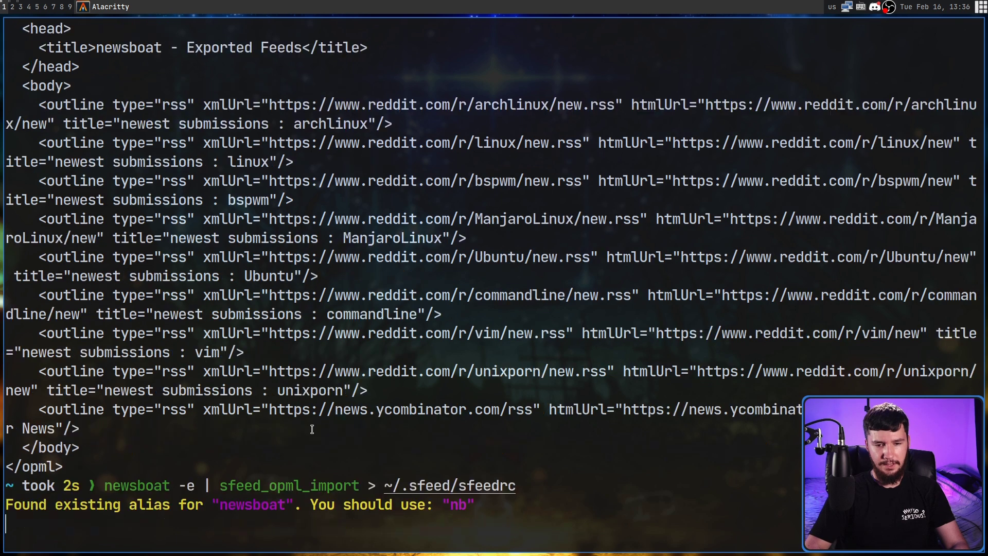
Step: Check sfeedrc in lf, then run sfeed_opml_export to print reddit and Hacker News feeds
type("lf")
key("Return")
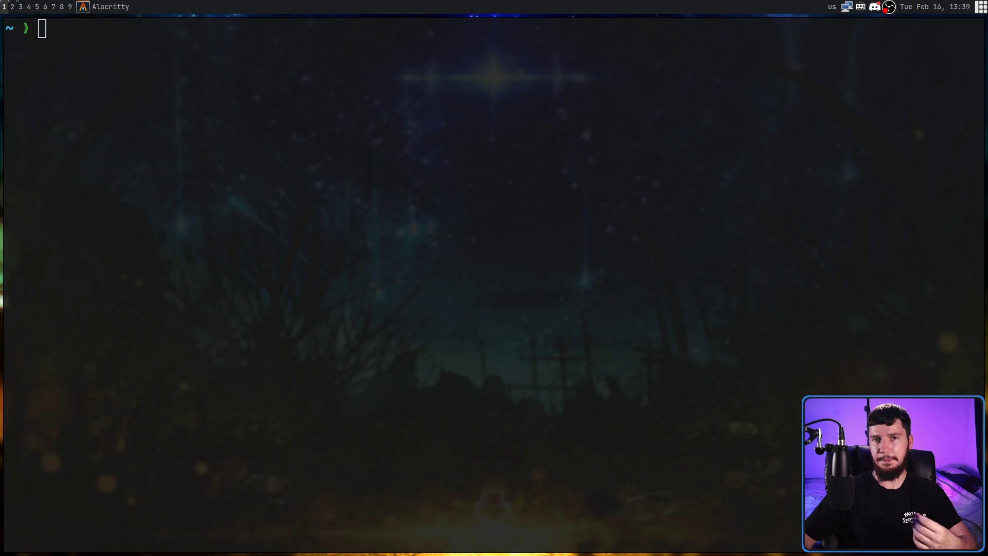
type("s")
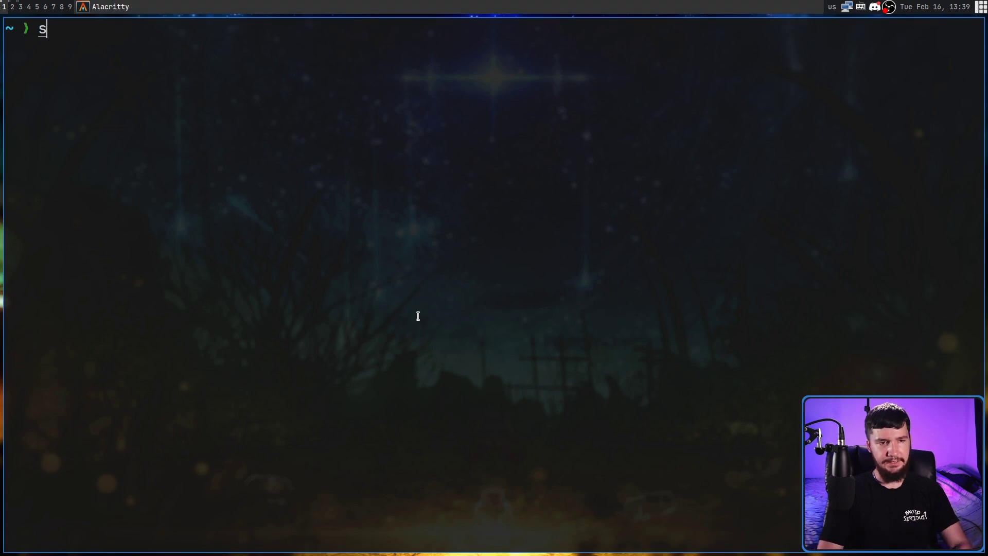
type("feed_op")
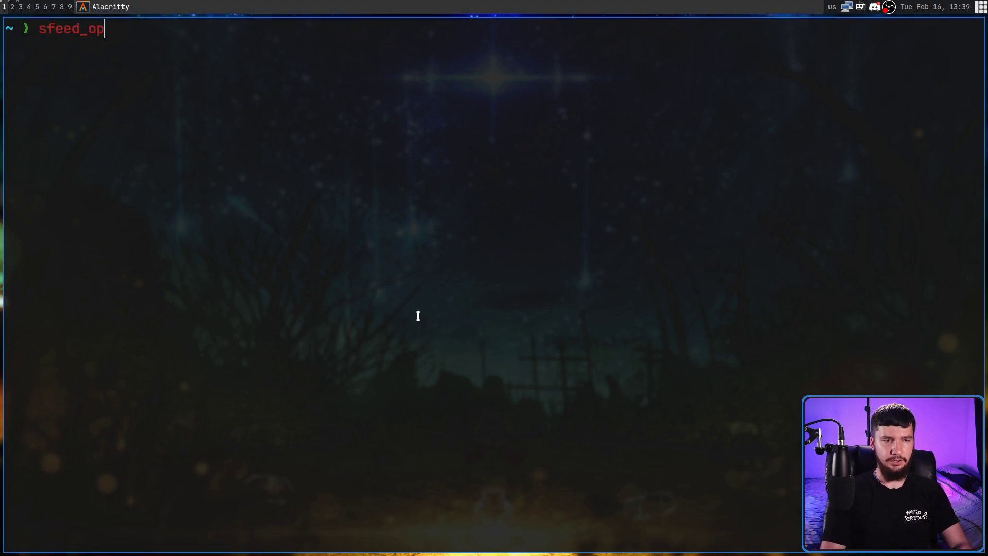
type("ml_export")
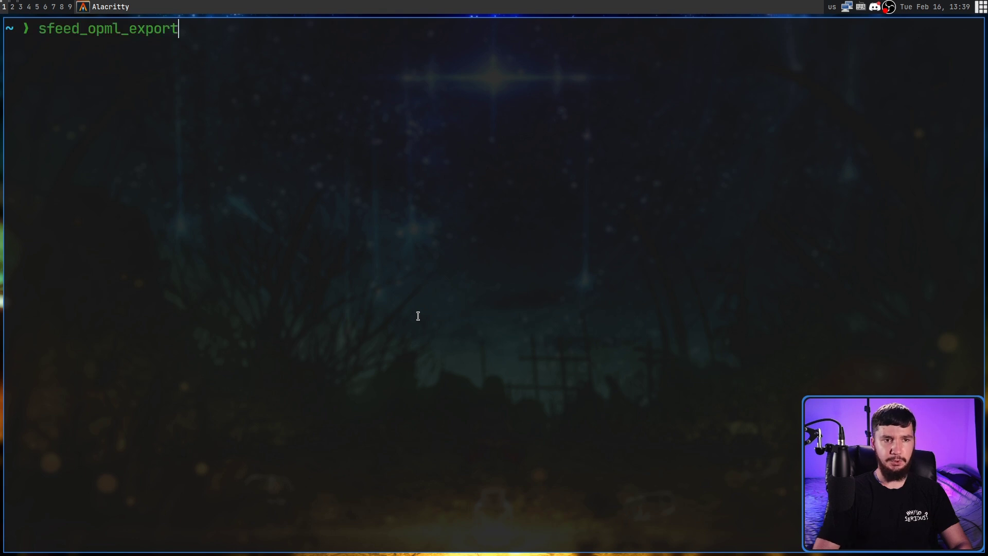
key("Return")
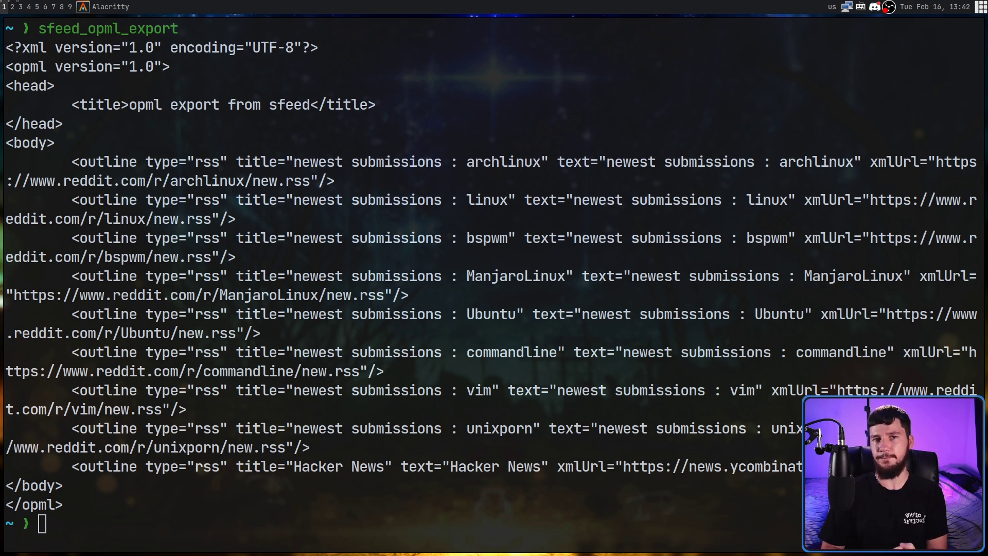
left_click(789, 371)
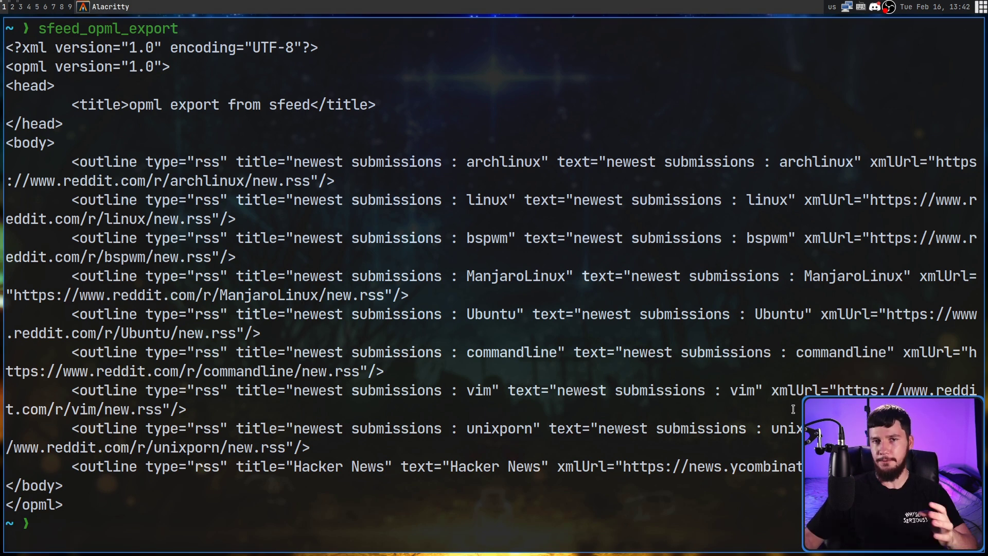
Step: On workspace 3, scroll the sfeedrc(5) man page down to the filter, merge and order functions
key("super+3")
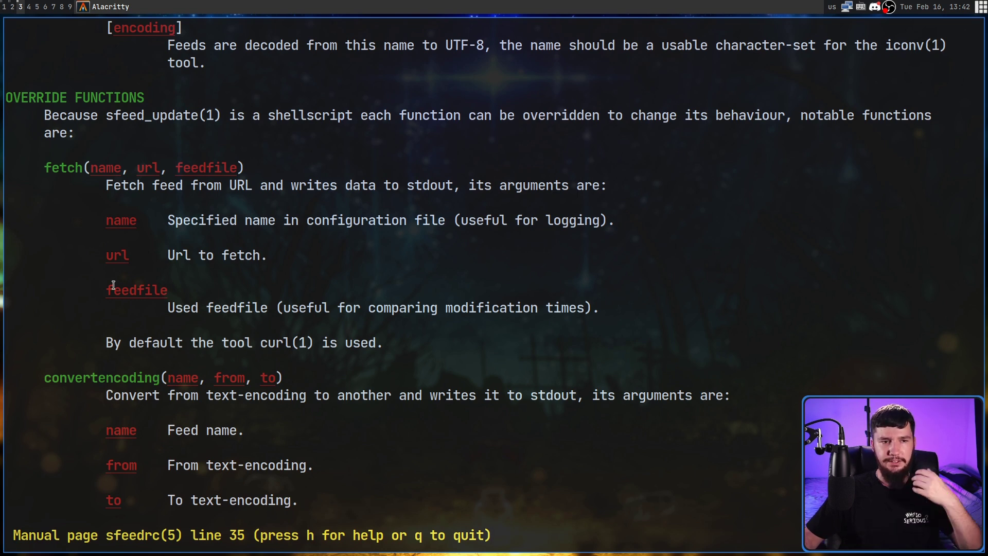
scroll(101, 234, "down", 9)
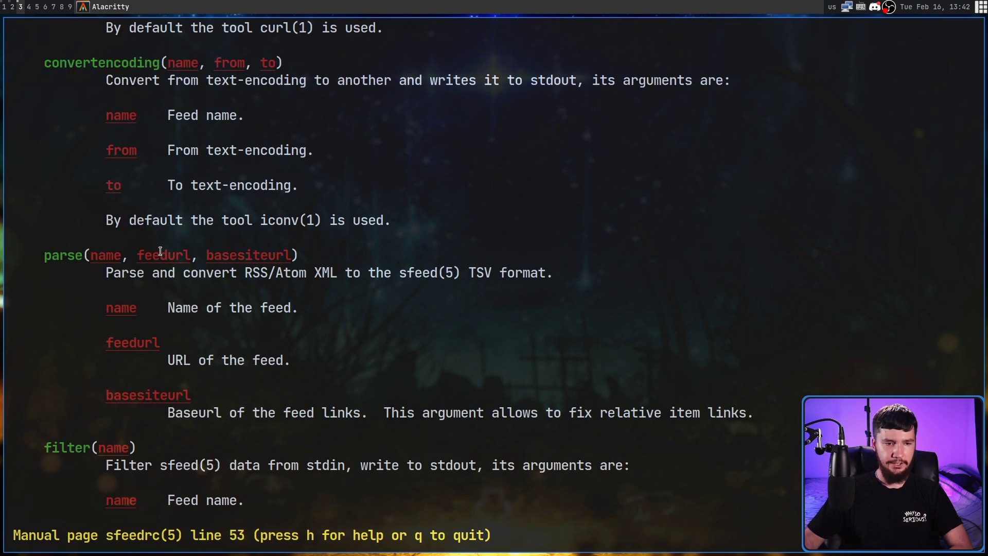
scroll(142, 264, "down", 4)
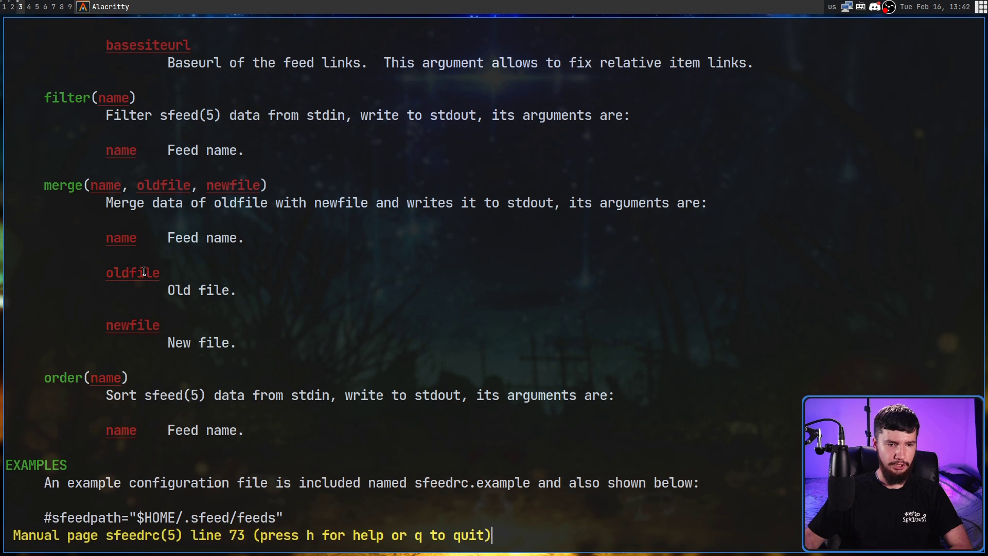